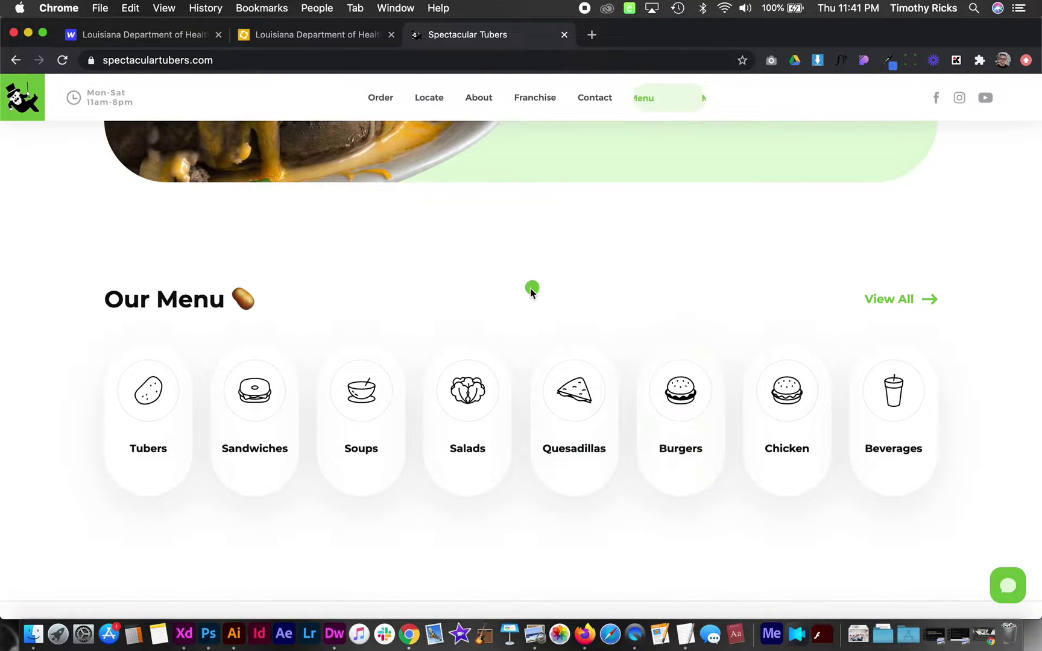
- Review the Louisiana Department of Health project's head and footer custom code in Webflow and the prepared cursor snippets in TextEdit
{"action": "left_click", "coordinate": [177, 43]}
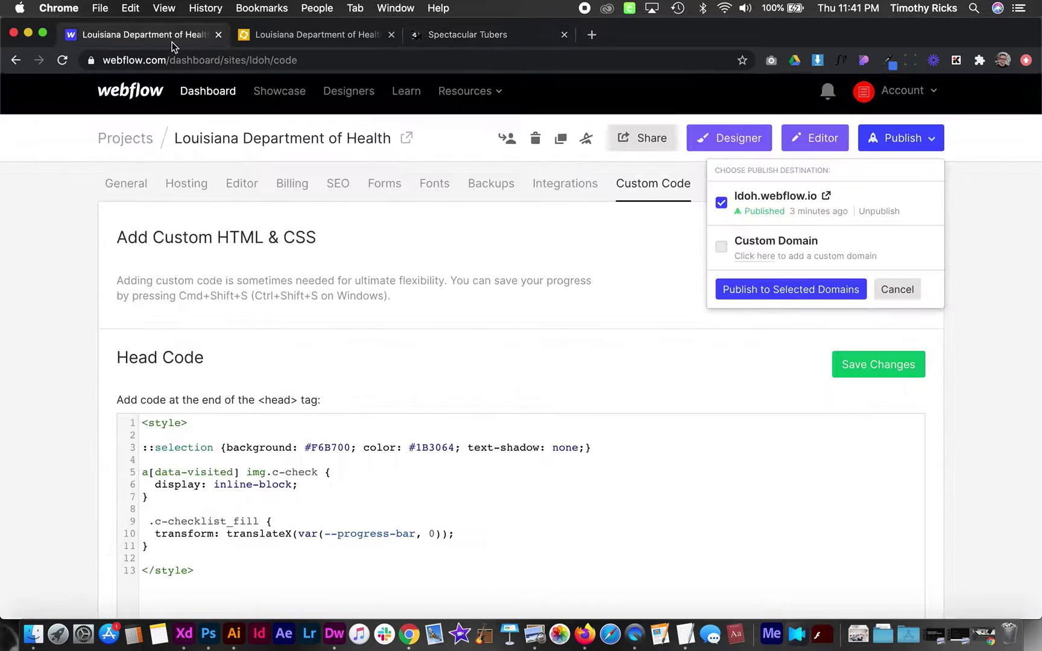
{"action": "left_click", "coordinate": [497, 363]}
{"action": "scroll", "coordinate": [497, 363], "scroll_direction": "down", "scroll_amount": 7}
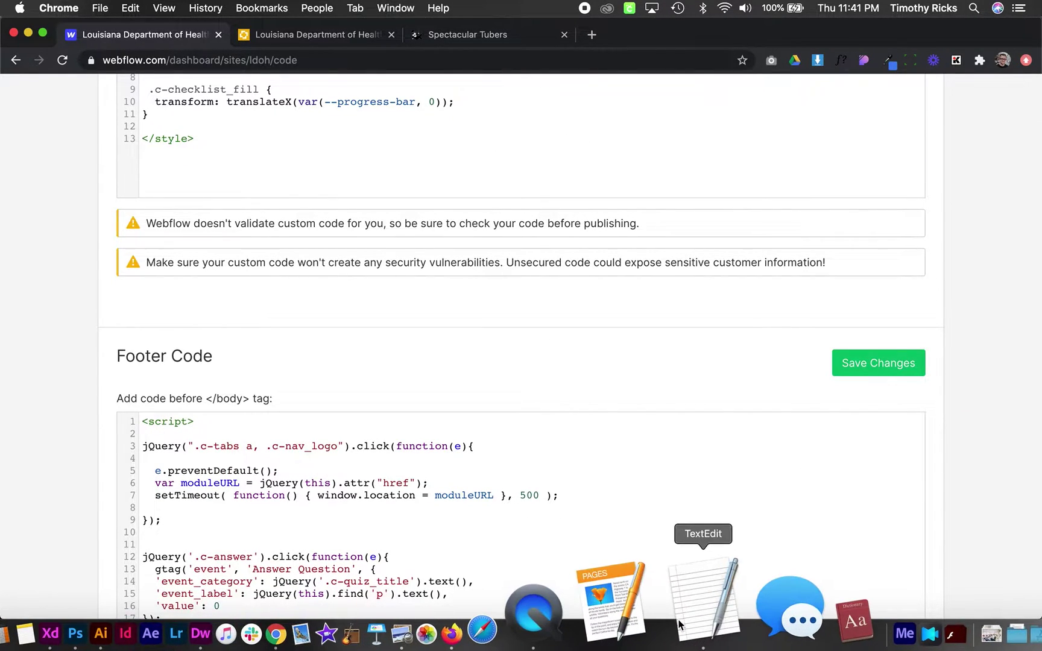
{"action": "left_click", "coordinate": [699, 632]}
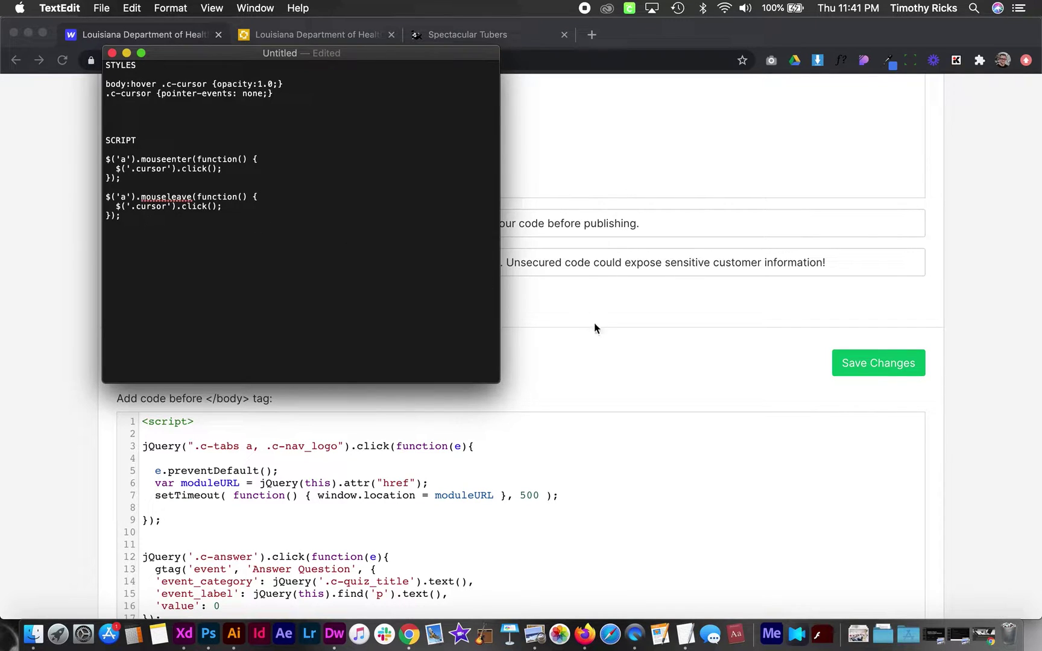
{"action": "left_click", "coordinate": [595, 331]}
{"action": "scroll", "coordinate": [591, 256], "scroll_direction": "up", "scroll_amount": 5}
{"action": "scroll", "coordinate": [591, 256], "scroll_direction": "up", "scroll_amount": 2}
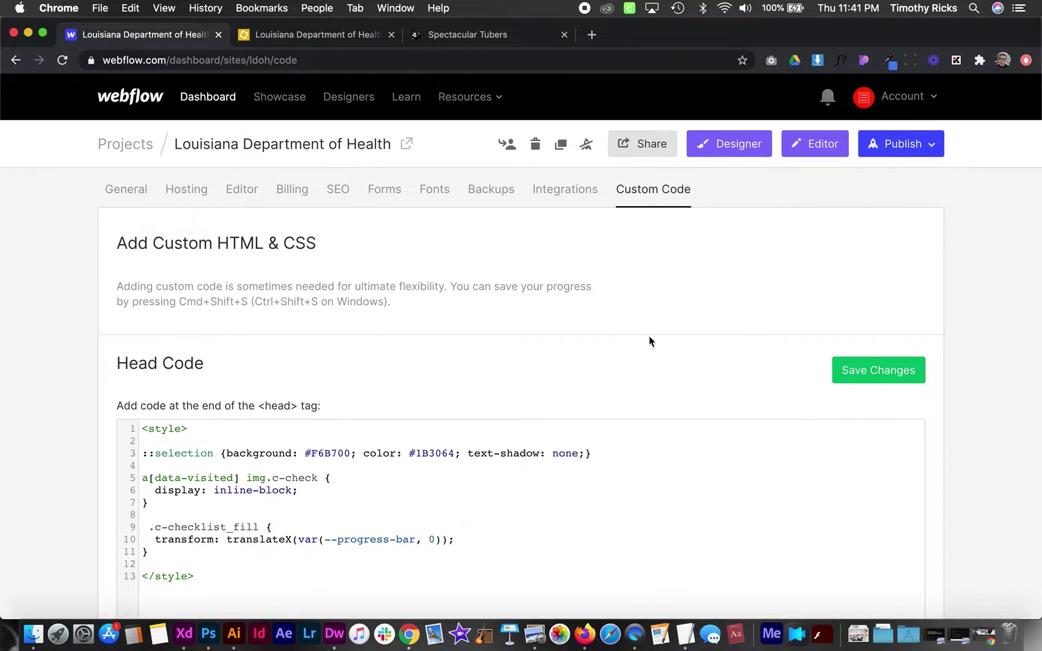
{"action": "scroll", "coordinate": [648, 301], "scroll_direction": "down", "scroll_amount": 10}
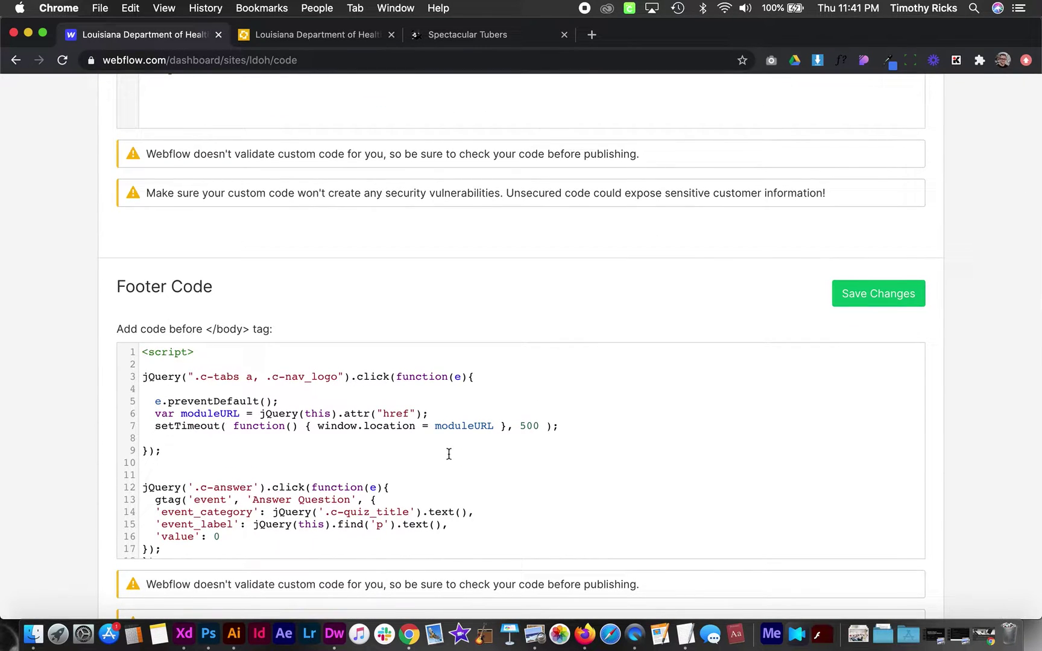
- Copy the mouseenter and mouseleave click handlers under SCRIPT from the TextEdit note
{"action": "left_click", "coordinate": [686, 633]}
{"action": "left_click_drag", "start_coordinate": [147, 221], "coordinate": [98, 159]}
{"action": "key", "text": "super+c"}
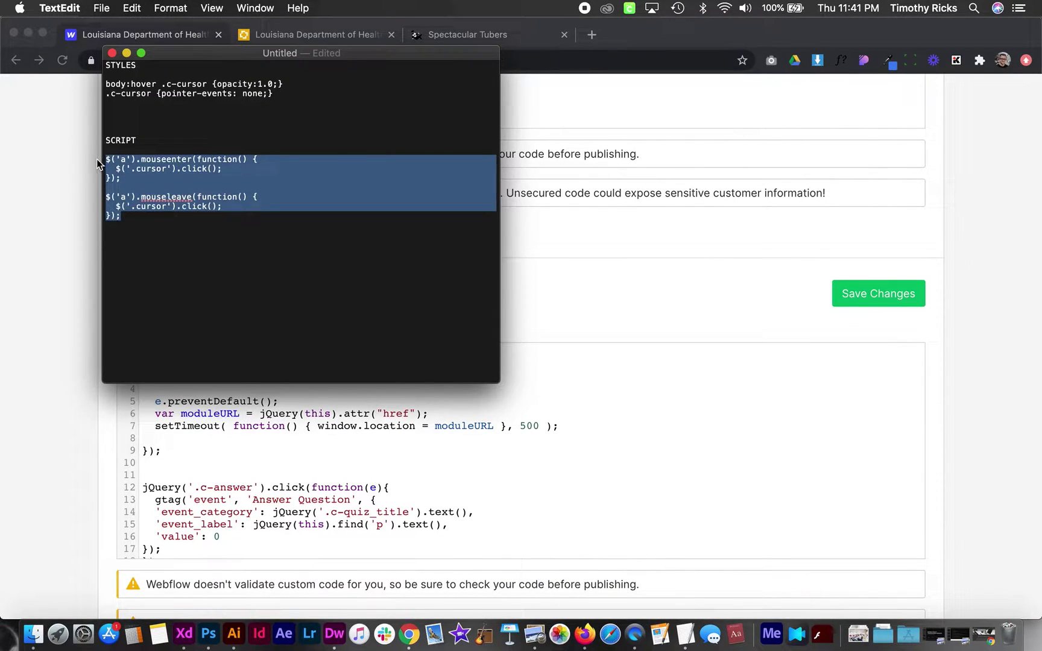
- Add a new script block with the copied cursor handlers above the existing Footer Code in Webflow, and save the changes
{"action": "left_click", "coordinate": [602, 294]}
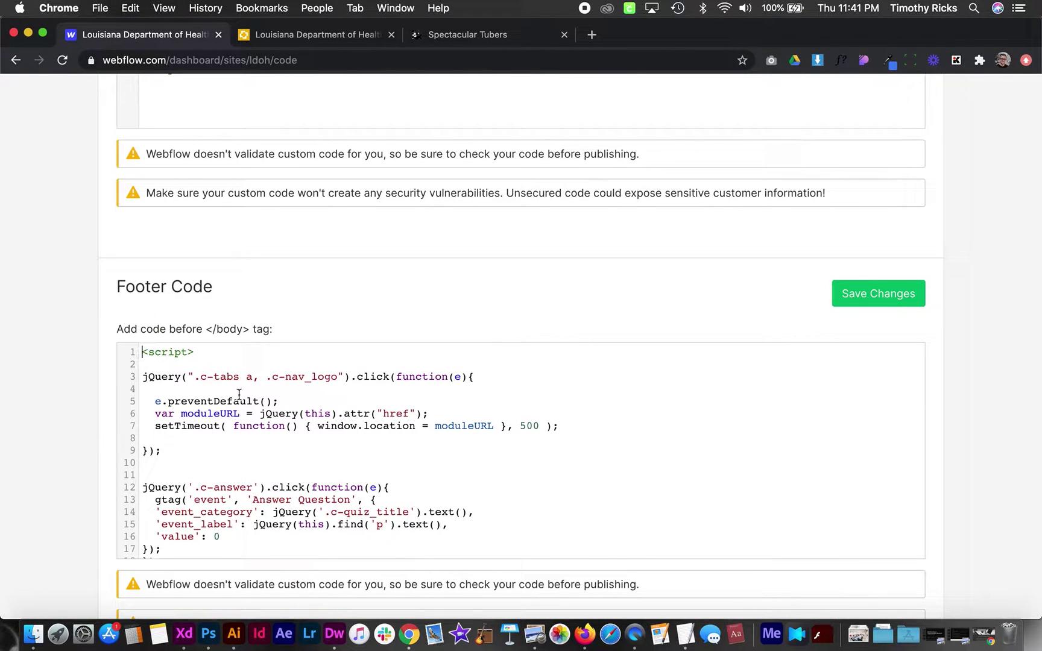
{"action": "key", "text": "Return"}
{"action": "key", "text": "Return"}
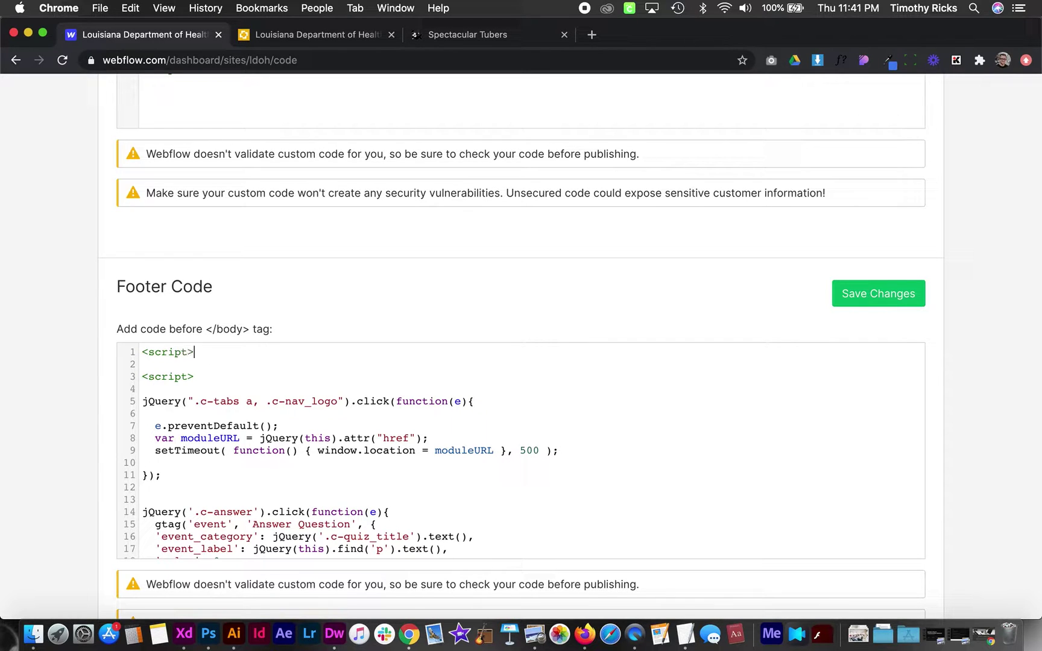
{"action": "key", "text": "Return"}
{"action": "key", "text": "Return"}
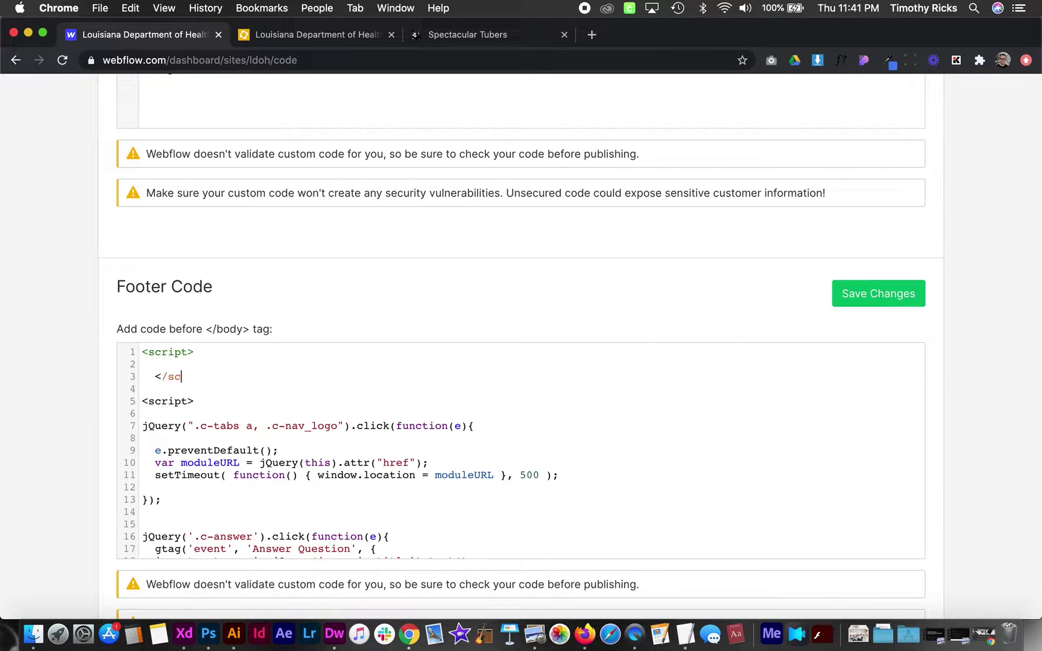
{"action": "type", "text": "</script>"}
{"action": "key", "text": "super+v"}
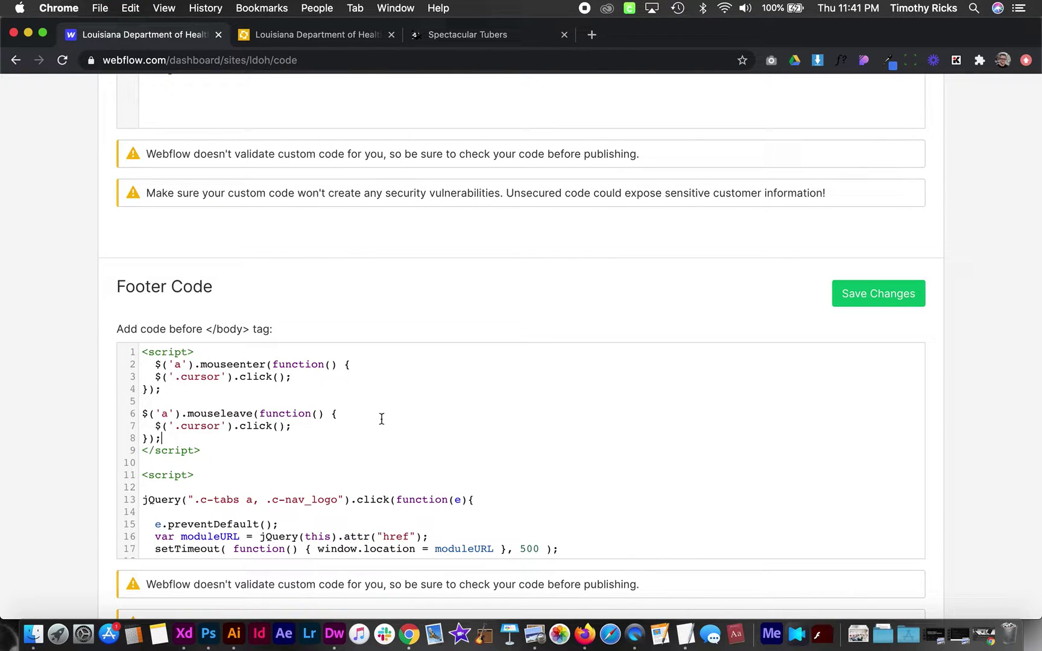
{"action": "left_click", "coordinate": [875, 292]}
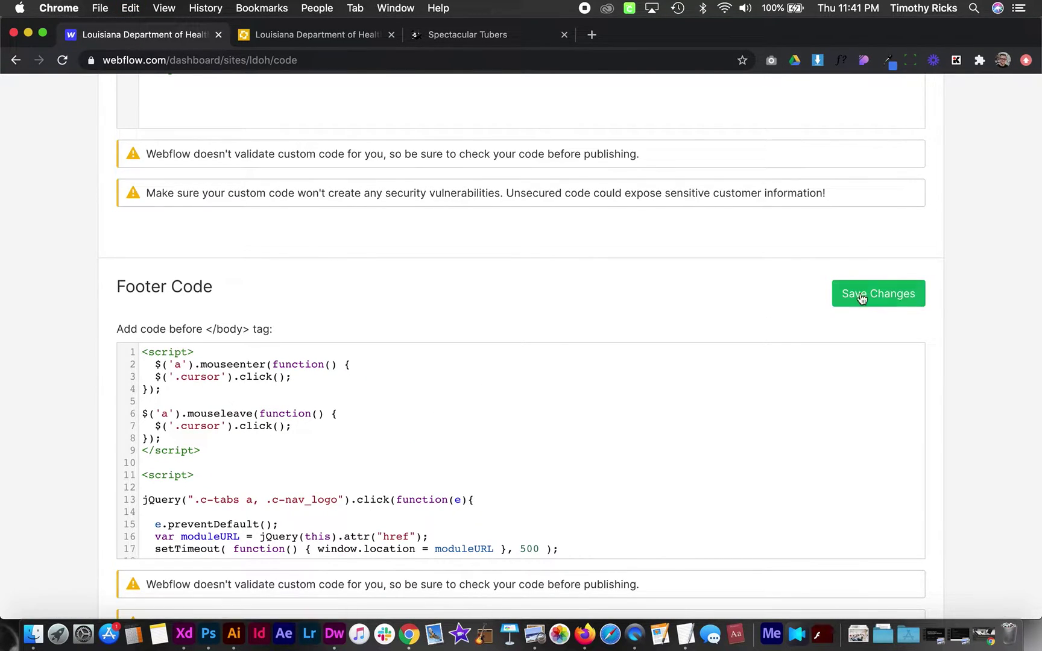
- Open the project in the Designer and enter the Nav component on the Home page for editing
{"action": "scroll", "coordinate": [574, 290], "scroll_direction": "up", "scroll_amount": 10}
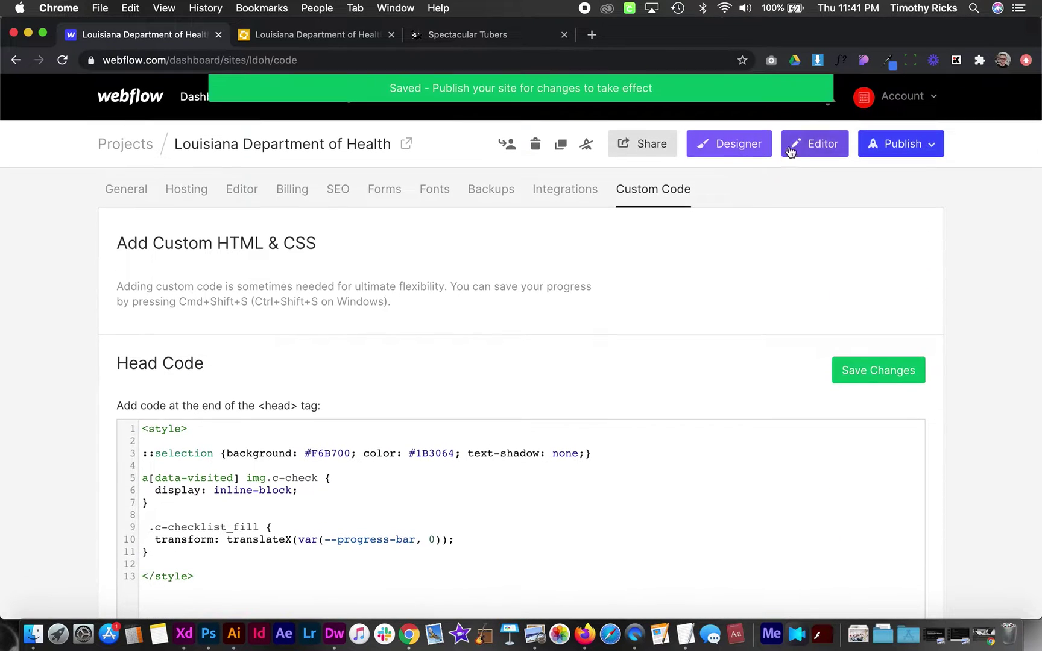
{"action": "left_click", "coordinate": [731, 150]}
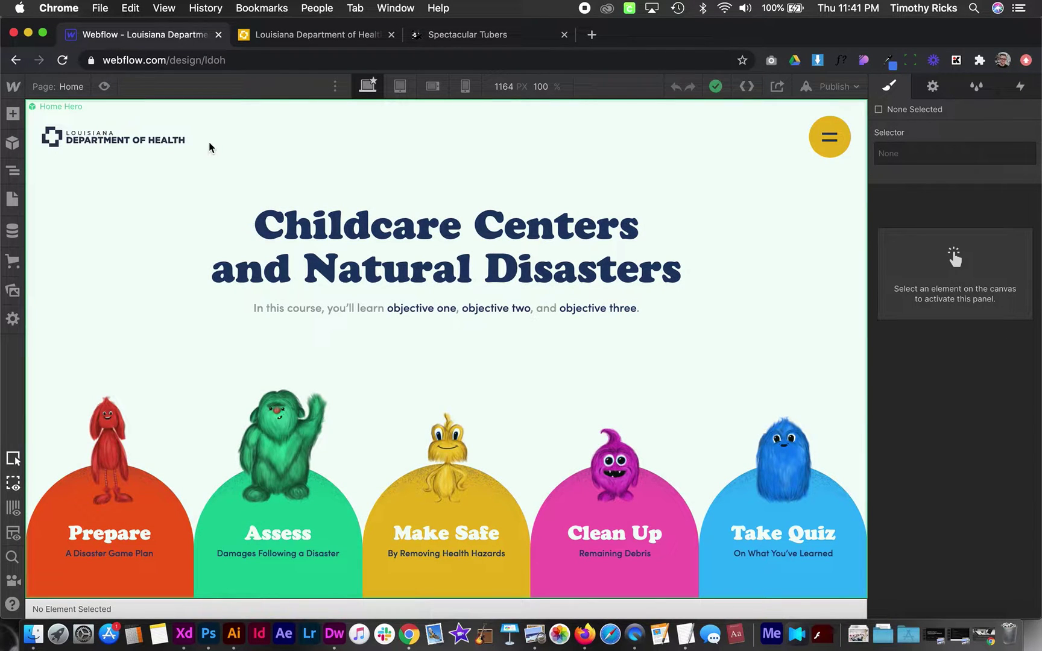
{"action": "left_click", "coordinate": [85, 137]}
{"action": "double_click", "coordinate": [86, 136]}
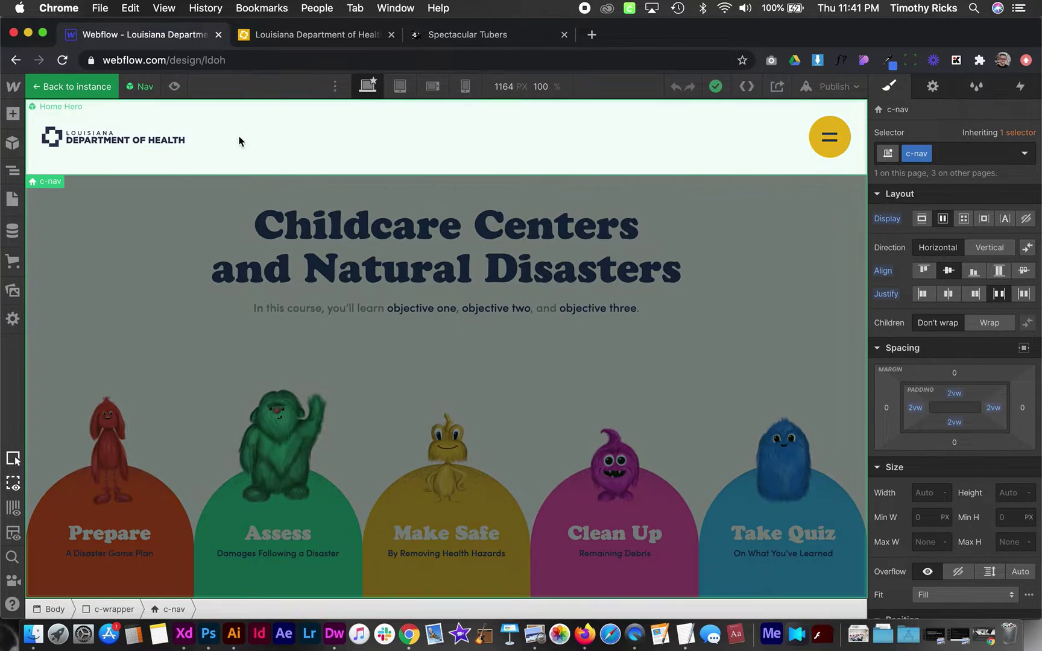
- Add a div block as the first child of c-nav and give it the new class "cursor"
{"action": "left_click", "coordinate": [12, 115]}
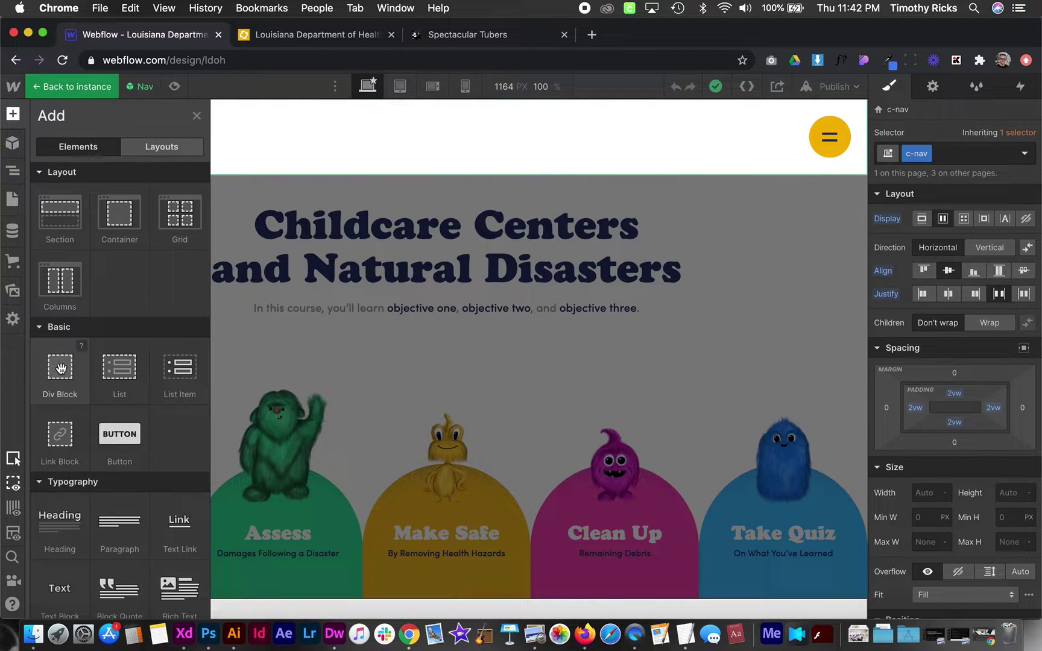
{"action": "left_click_drag", "start_coordinate": [60, 369], "coordinate": [146, 206]}
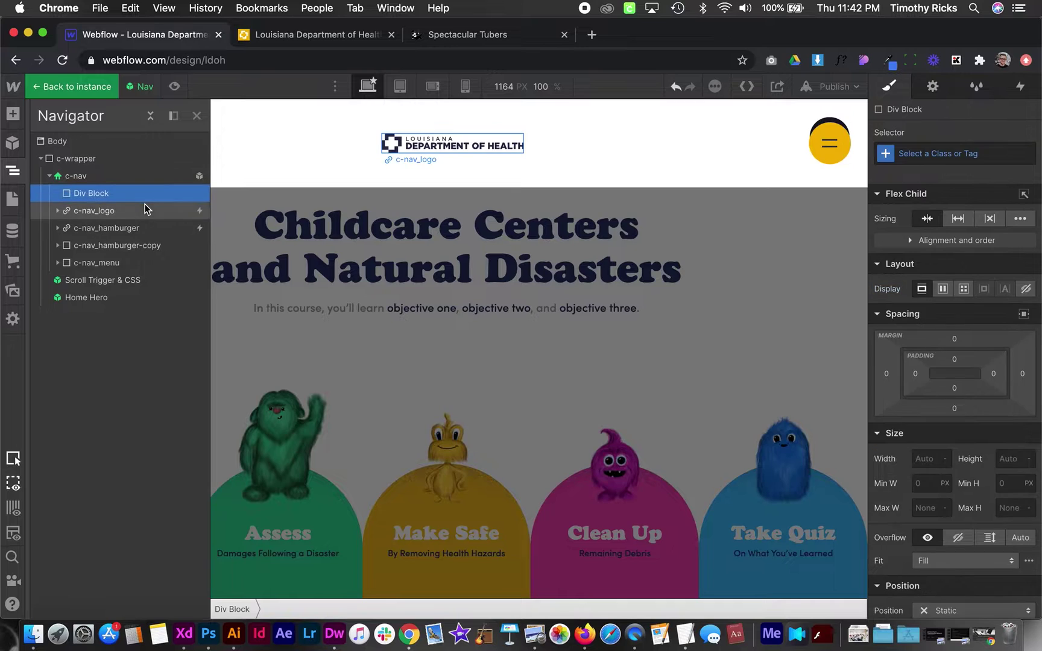
{"action": "left_click", "coordinate": [922, 155]}
{"action": "type", "text": "cursor"}
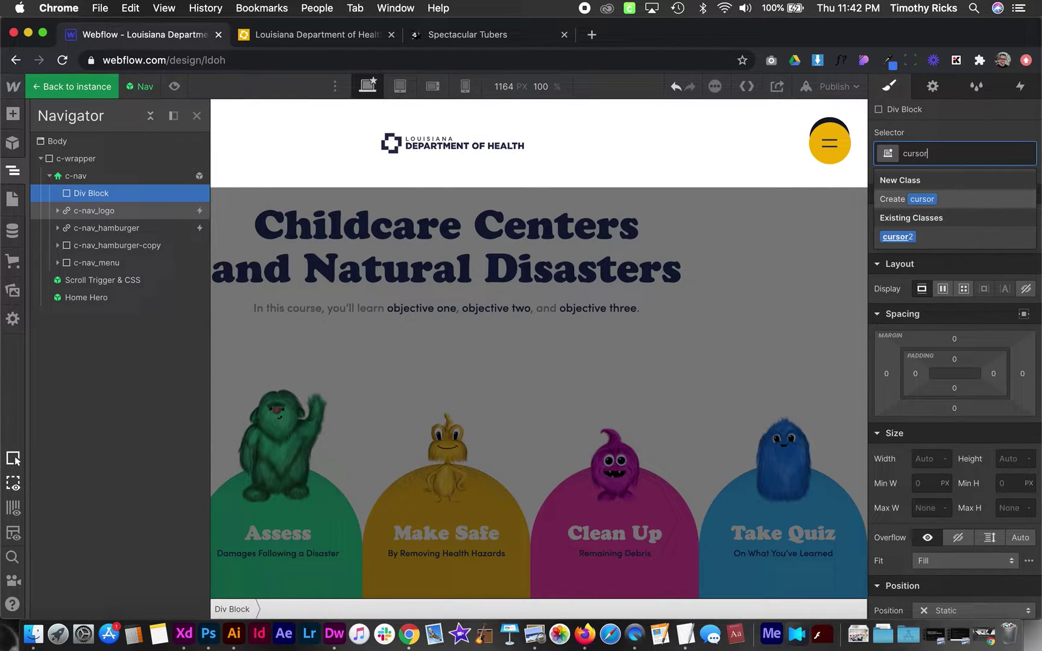
{"action": "key", "text": "Return"}
- Set the cursor div's position to Fixed with 0% offsets on all four sides
{"action": "scroll", "coordinate": [980, 446], "scroll_direction": "down", "scroll_amount": 3}
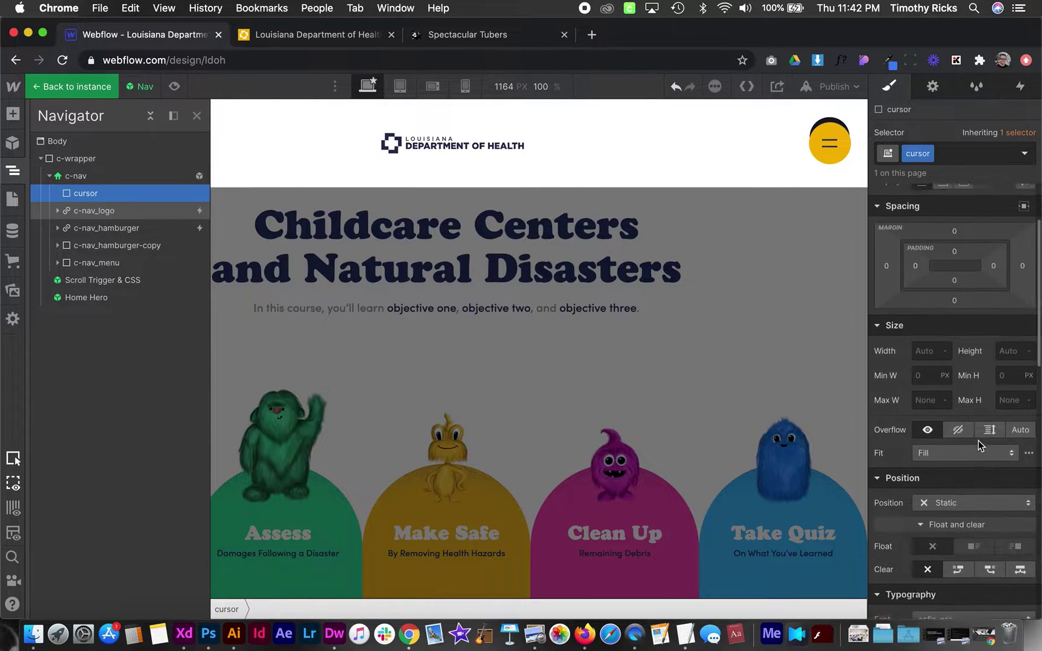
{"action": "scroll", "coordinate": [980, 446], "scroll_direction": "down", "scroll_amount": 2}
{"action": "left_click", "coordinate": [971, 454]}
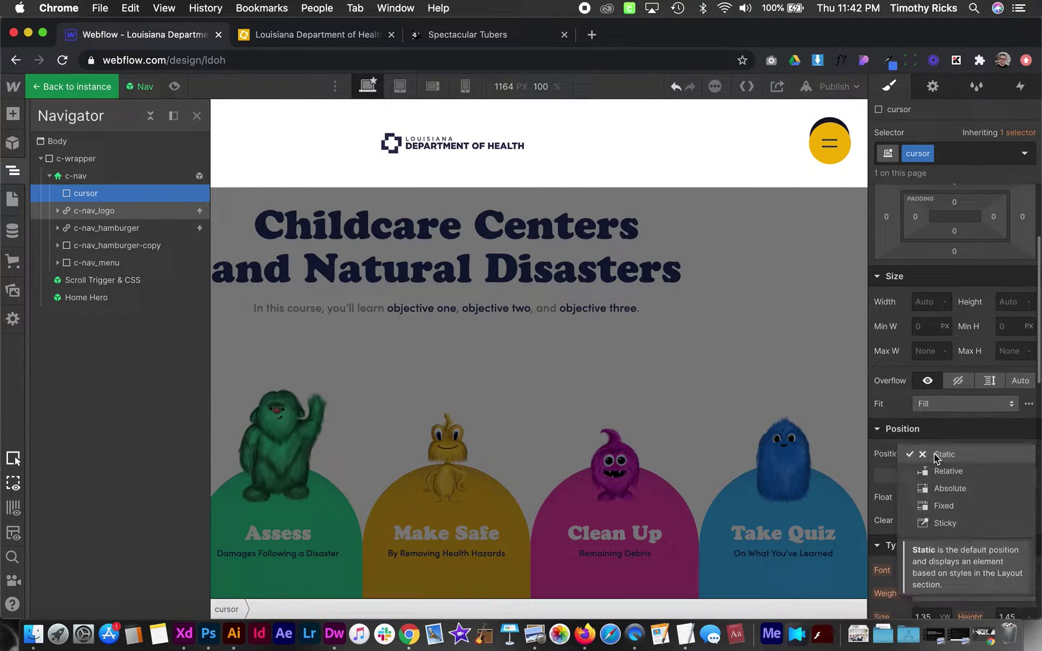
{"action": "left_click", "coordinate": [948, 508]}
{"action": "left_click", "coordinate": [1030, 475]}
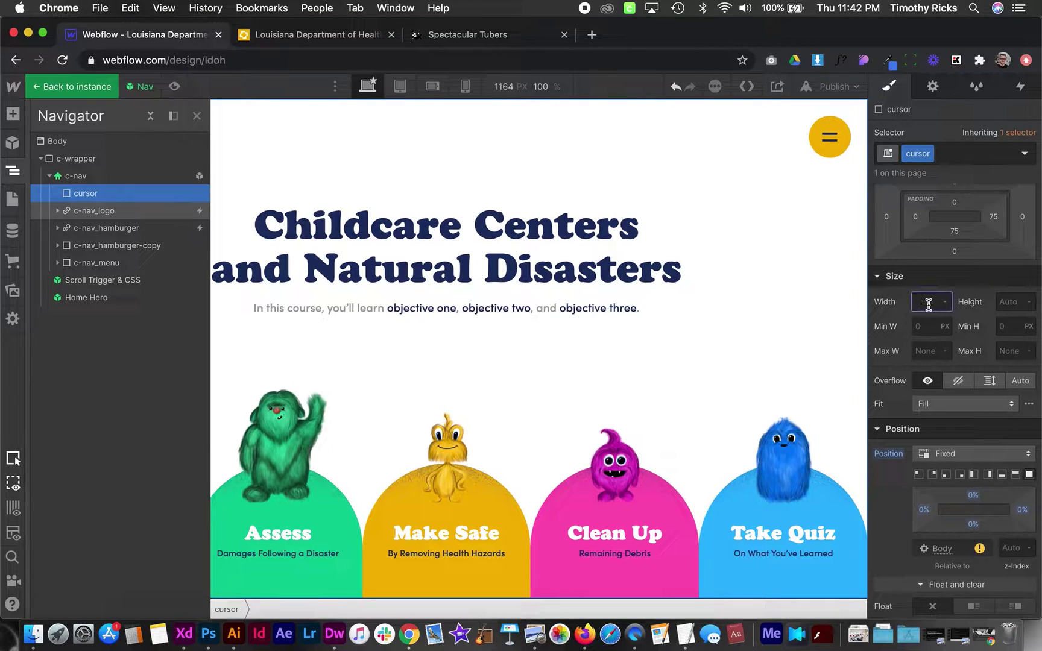
- Set the cursor div's width to 100%, height to 100vh and z-index to 3000
{"action": "key", "text": "Tab"}
{"action": "type", "text": "100vh"}
{"action": "key", "text": "Return"}
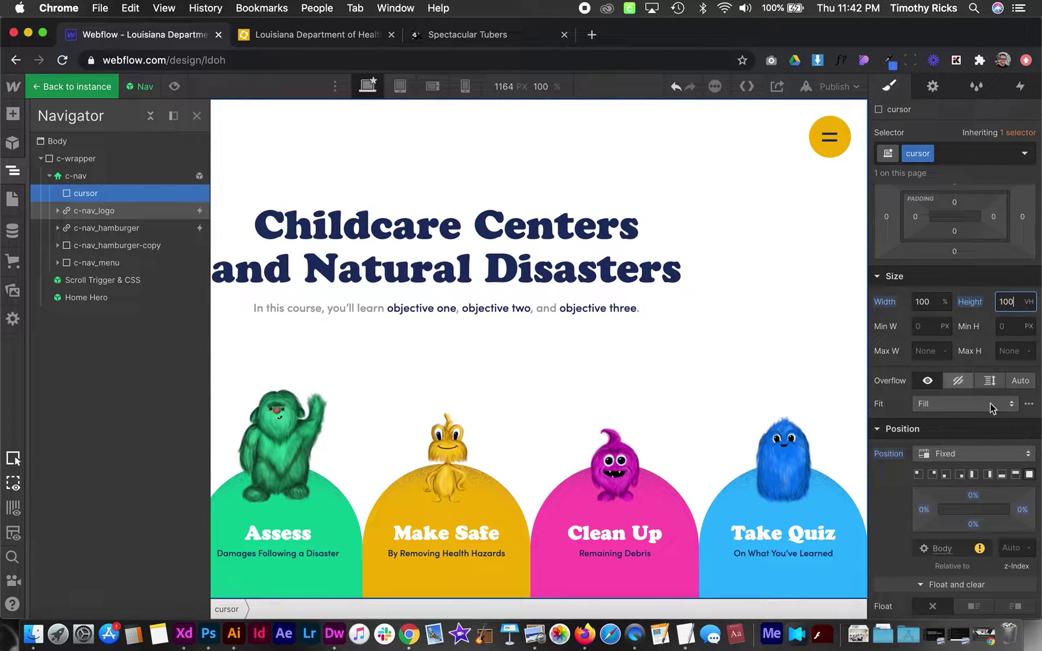
{"action": "left_click", "coordinate": [1012, 548]}
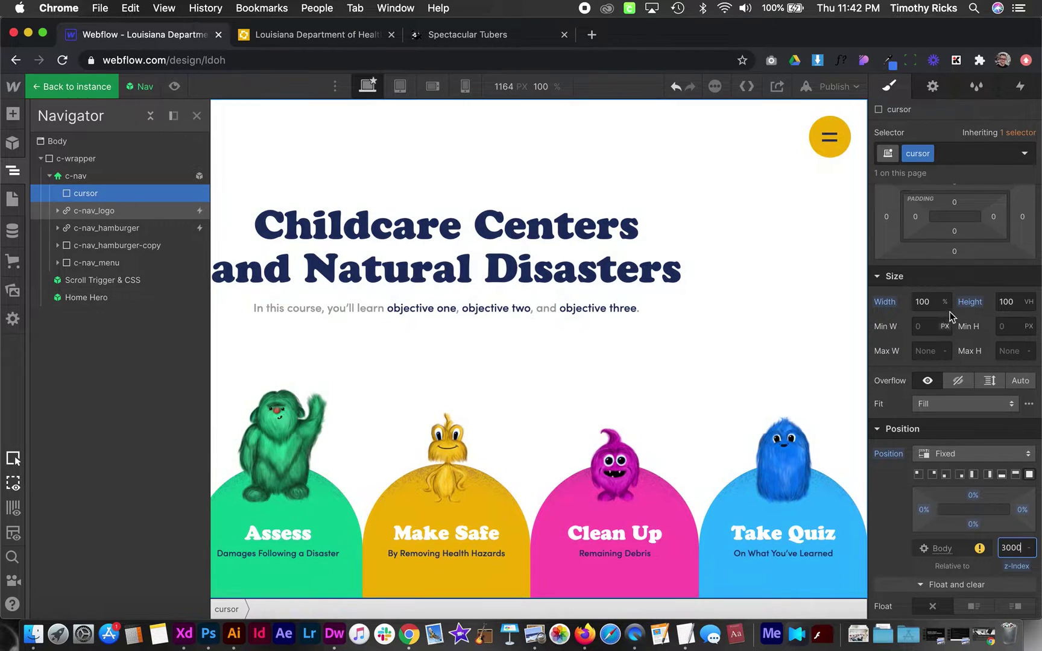
- Add a div block inside the cursor div and give it the new class "cursor_dot"
{"action": "scroll", "coordinate": [948, 302], "scroll_direction": "up", "scroll_amount": 3}
{"action": "scroll", "coordinate": [948, 302], "scroll_direction": "up", "scroll_amount": 2}
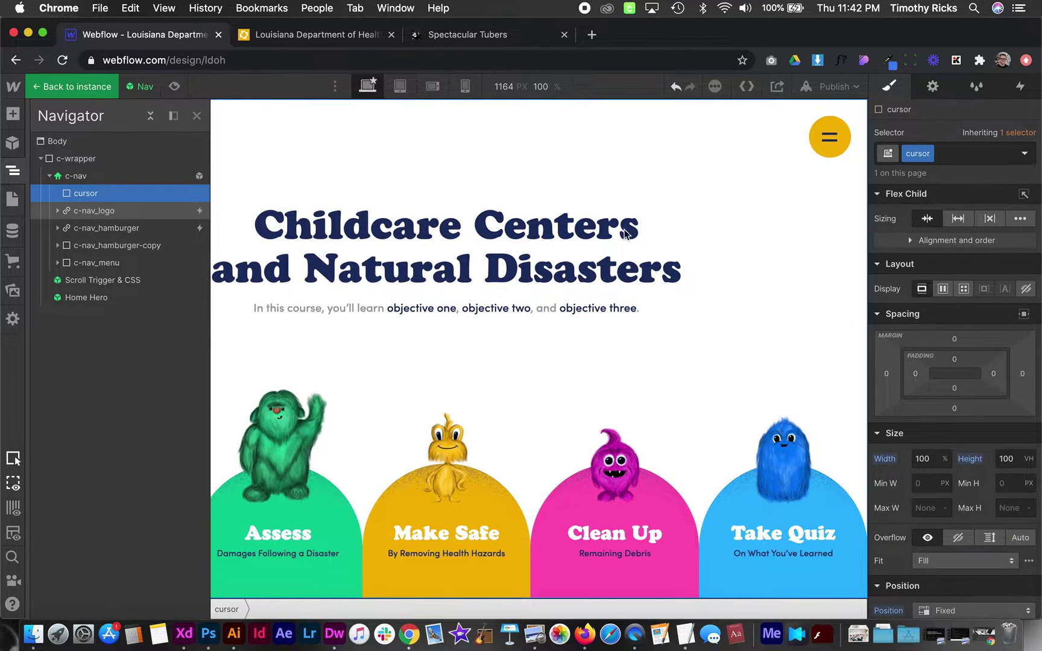
{"action": "left_click", "coordinate": [13, 114]}
{"action": "left_click_drag", "start_coordinate": [63, 386], "coordinate": [222, 166]}
{"action": "left_click", "coordinate": [950, 153]}
{"action": "type", "text": "cus"}
{"action": "key", "text": "BackSpace"}
{"action": "type", "text": "rsor_dot"}
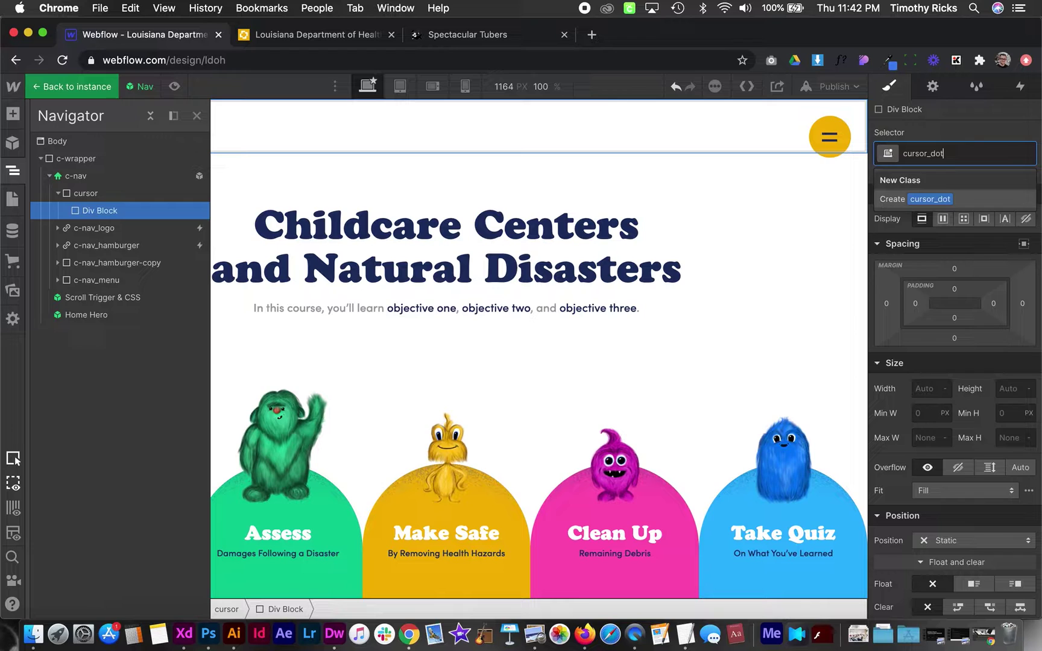
{"action": "key", "text": "Return"}
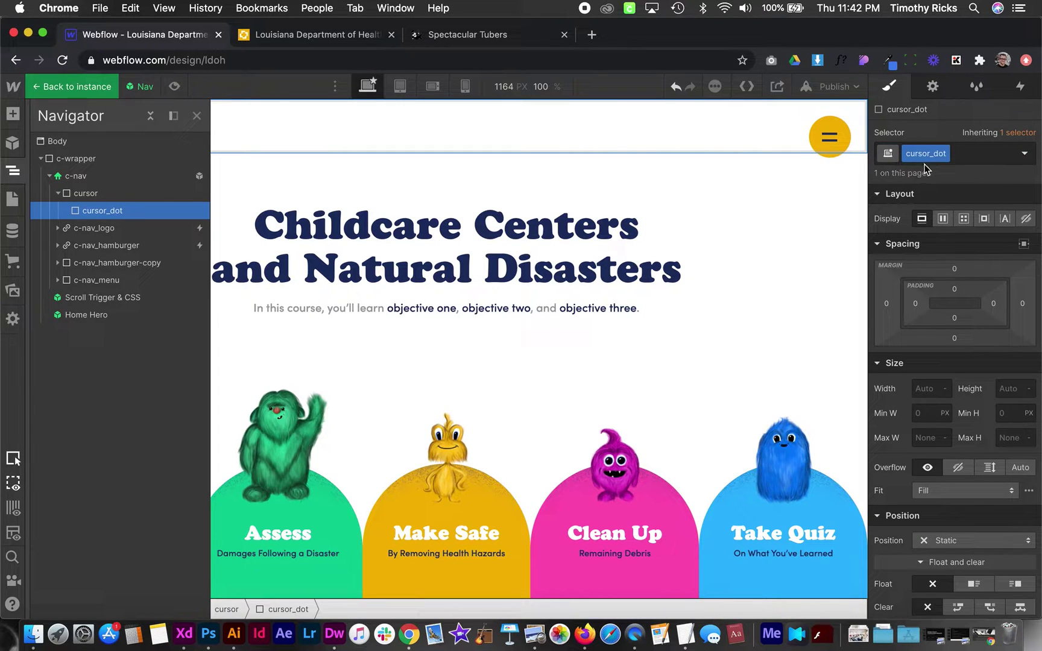
- Make the cursor div a horizontal flex container with its child centered in both align and justify
{"action": "left_click", "coordinate": [90, 194]}
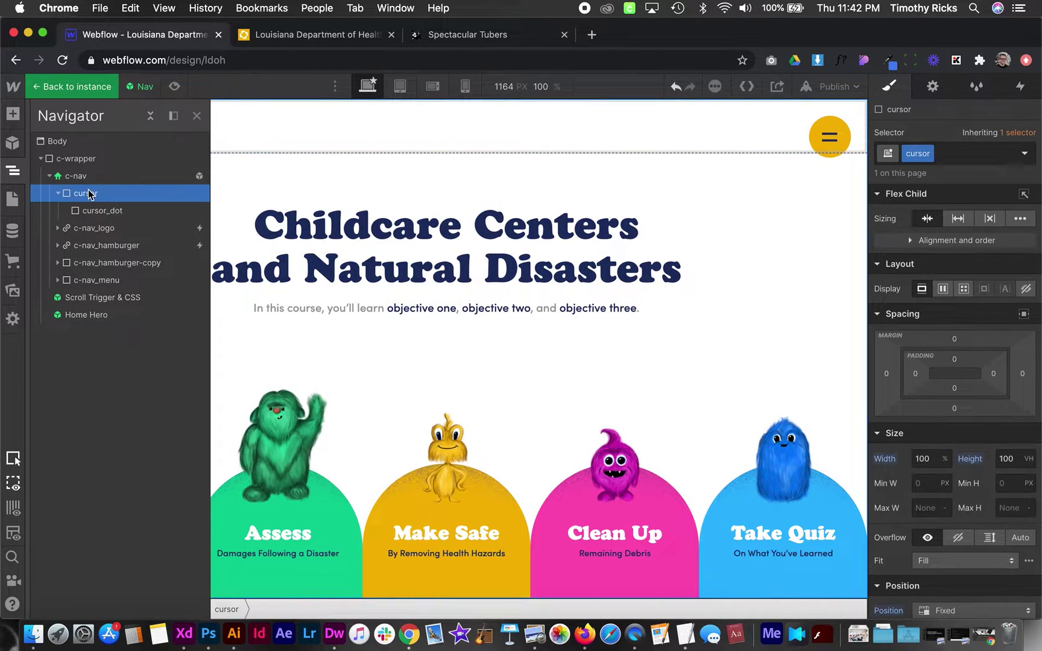
{"action": "left_click", "coordinate": [944, 288]}
{"action": "left_click", "coordinate": [946, 342]}
{"action": "left_click", "coordinate": [951, 365]}
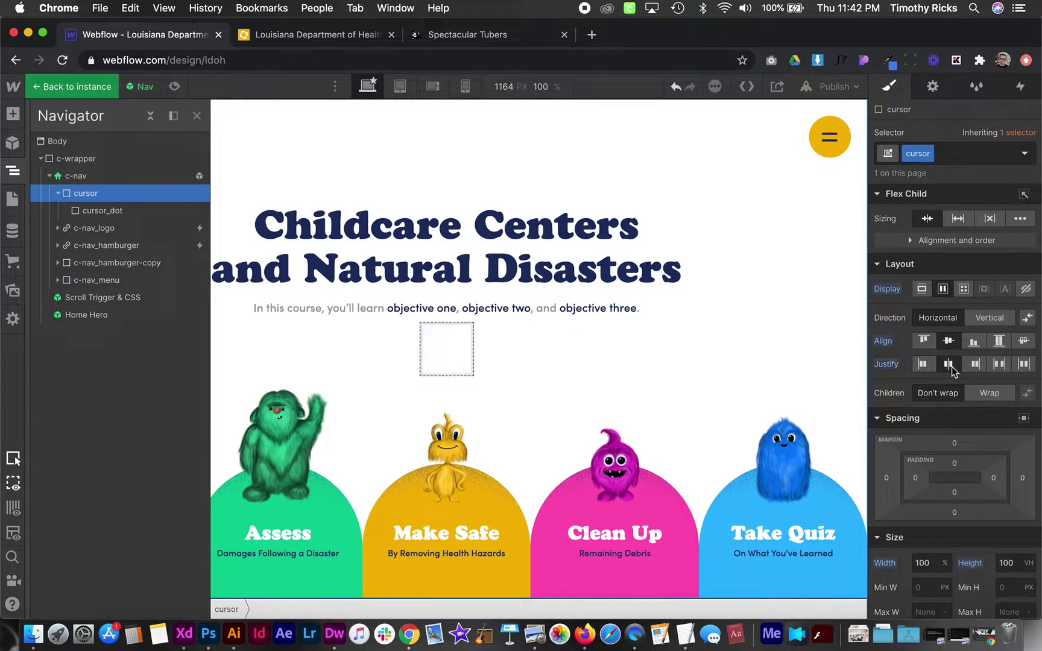
- Set the cursor_dot background color to the Navy swatch (#141829)
{"action": "left_click", "coordinate": [126, 211]}
{"action": "left_click", "coordinate": [13, 172]}
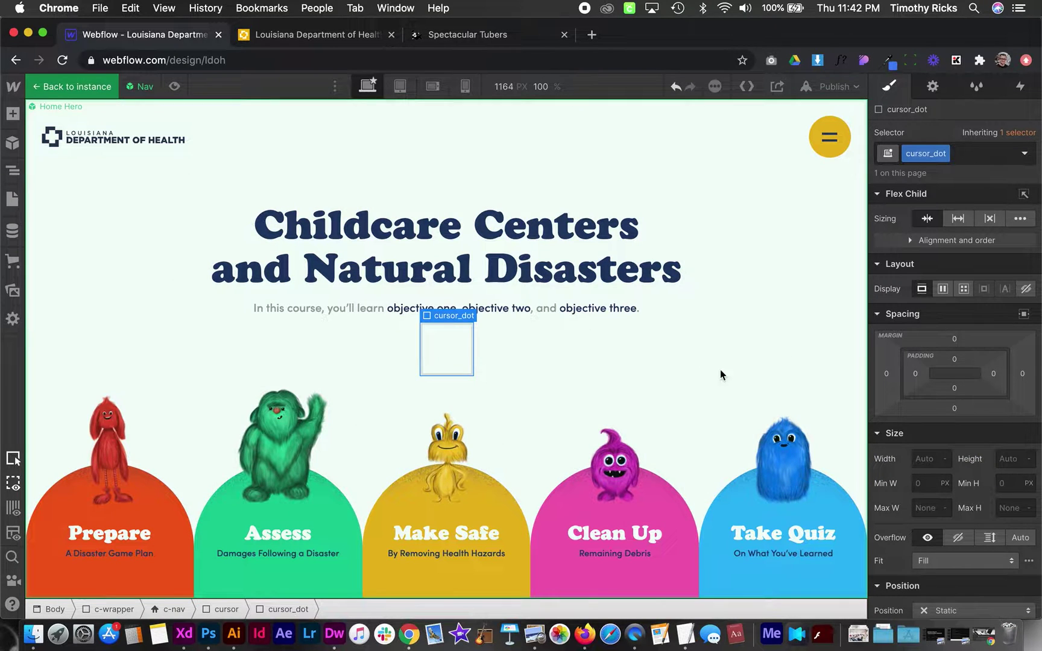
{"action": "scroll", "coordinate": [928, 312], "scroll_direction": "down", "scroll_amount": 15}
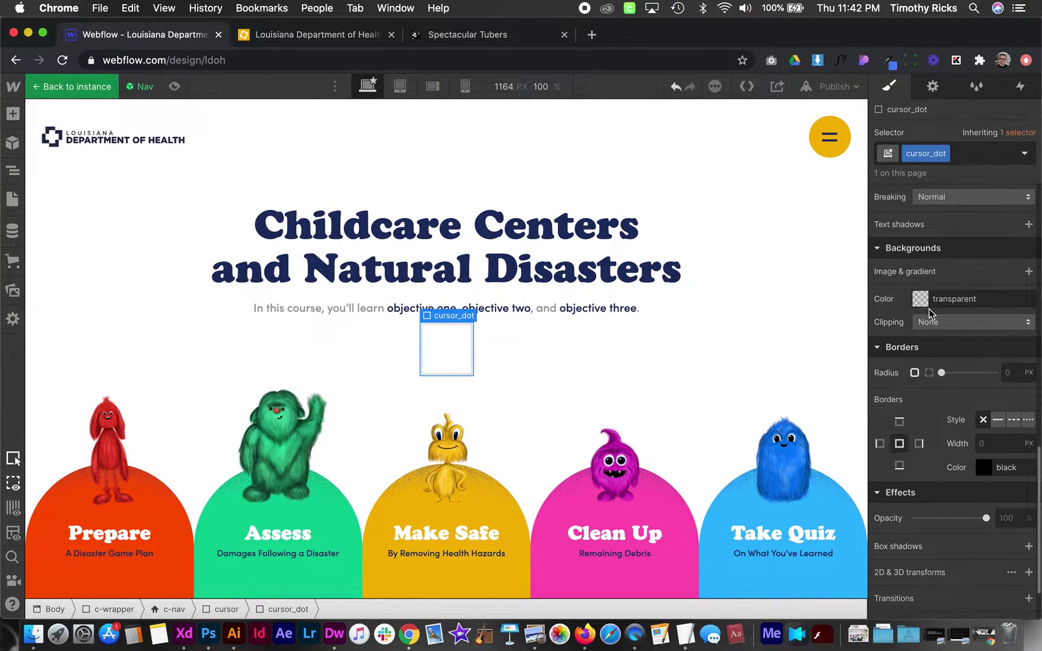
{"action": "left_click", "coordinate": [929, 311]}
{"action": "left_click", "coordinate": [945, 523]}
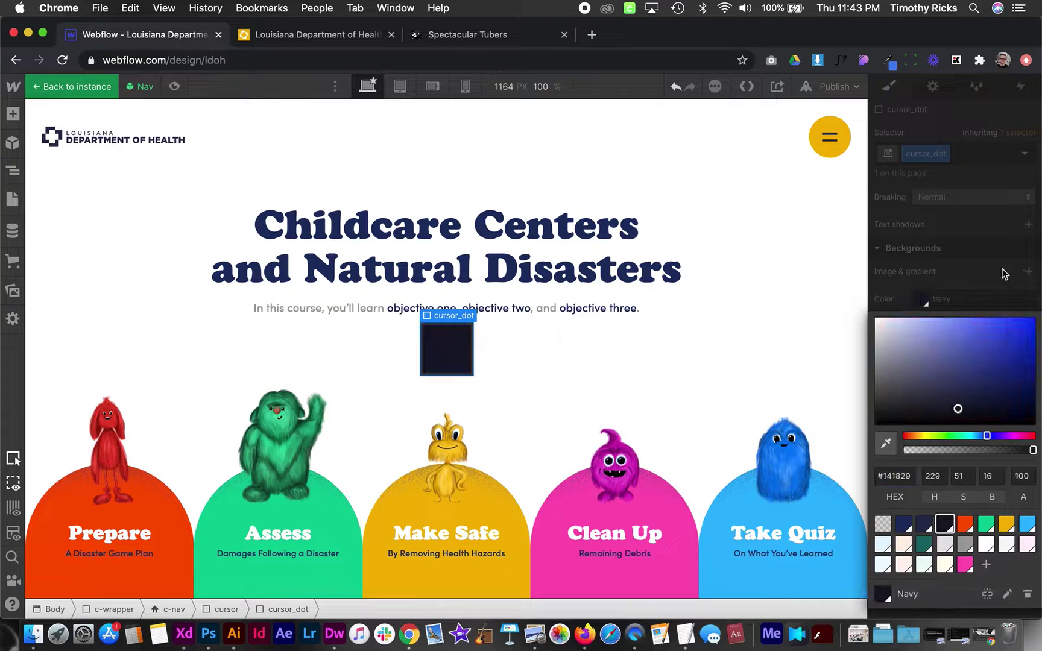
{"action": "left_click", "coordinate": [984, 252]}
- Set the cursor_dot width and height to 20 px each
{"action": "scroll", "coordinate": [984, 252], "scroll_direction": "up", "scroll_amount": 15}
{"action": "left_click", "coordinate": [923, 457]}
{"action": "type", "text": "20"}
{"action": "key", "text": "Return"}
{"action": "left_click", "coordinate": [1007, 460]}
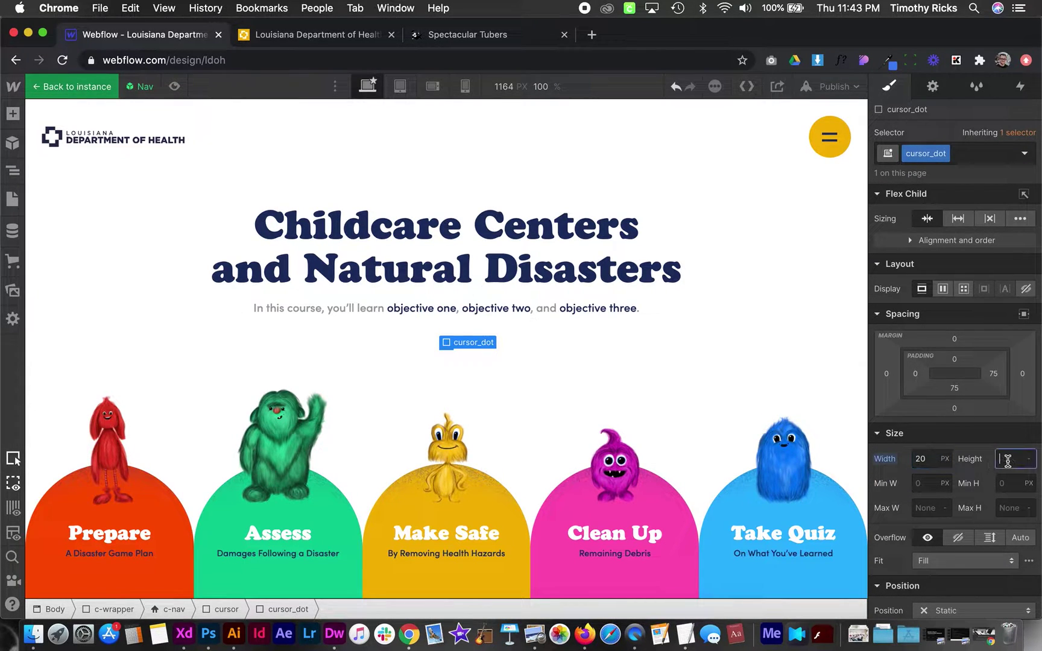
{"action": "type", "text": "20px"}
{"action": "key", "text": "Return"}
- Round the cursor_dot with a 100vw border radius, and display the page's element tree
{"action": "scroll", "coordinate": [938, 509], "scroll_direction": "down", "scroll_amount": 10}
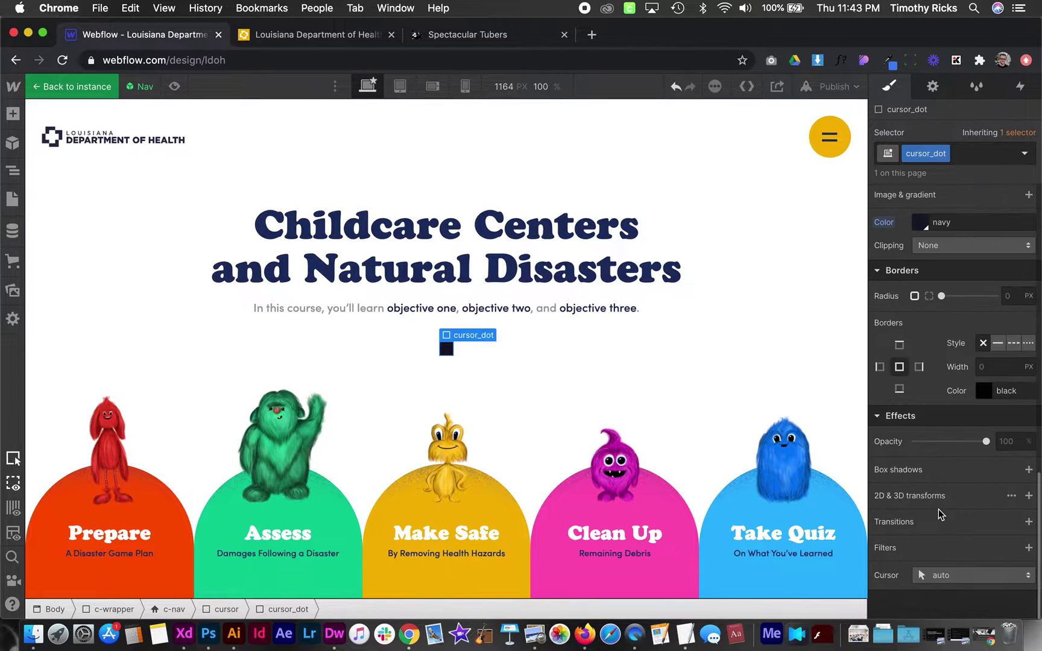
{"action": "left_click", "coordinate": [1011, 295]}
{"action": "type", "text": "100"}
{"action": "key", "text": "Return"}
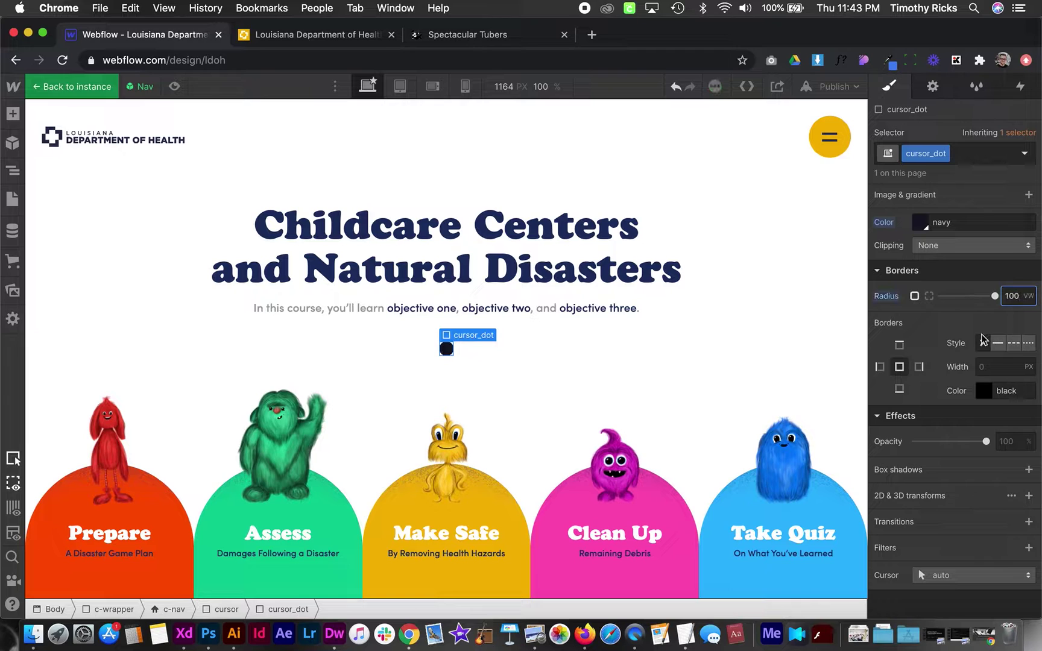
{"action": "scroll", "coordinate": [958, 294], "scroll_direction": "up", "scroll_amount": 10}
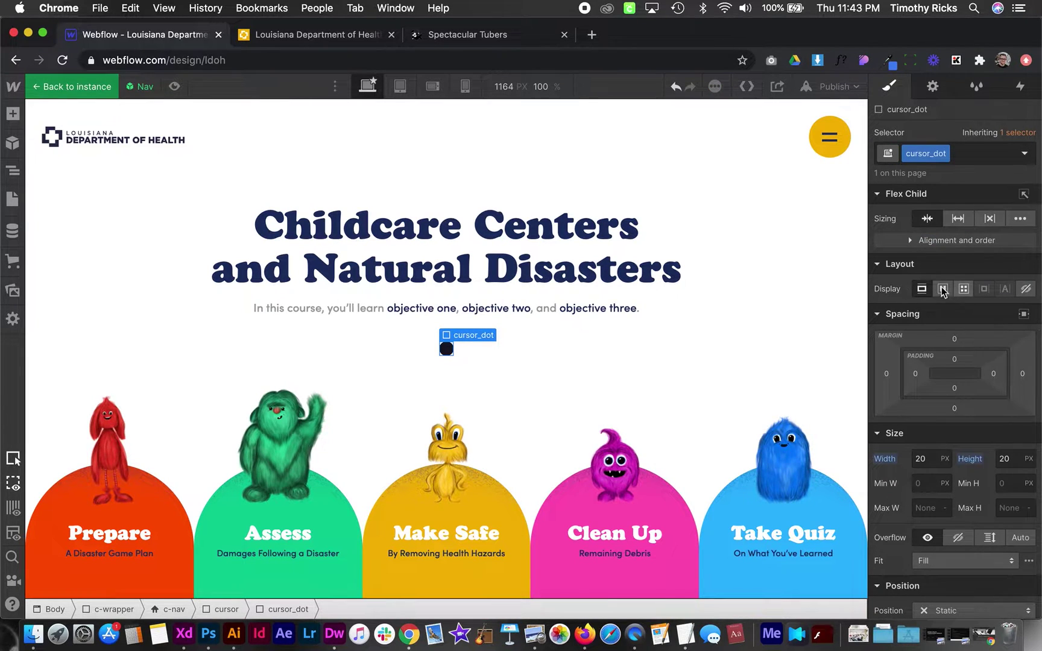
{"action": "left_click", "coordinate": [14, 171]}
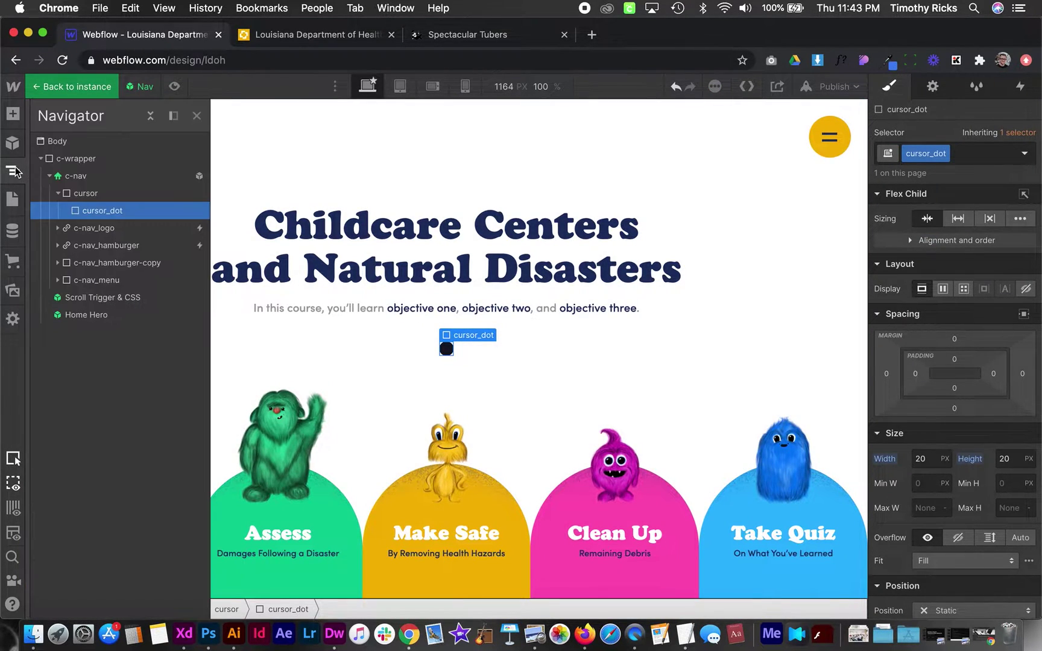
- Switch to the TextEdit note and copy its two style rules, body:hover .c-cursor {opacity:1.0;} and .c-cursor {pointer-events: none;}
{"action": "left_click", "coordinate": [111, 193]}
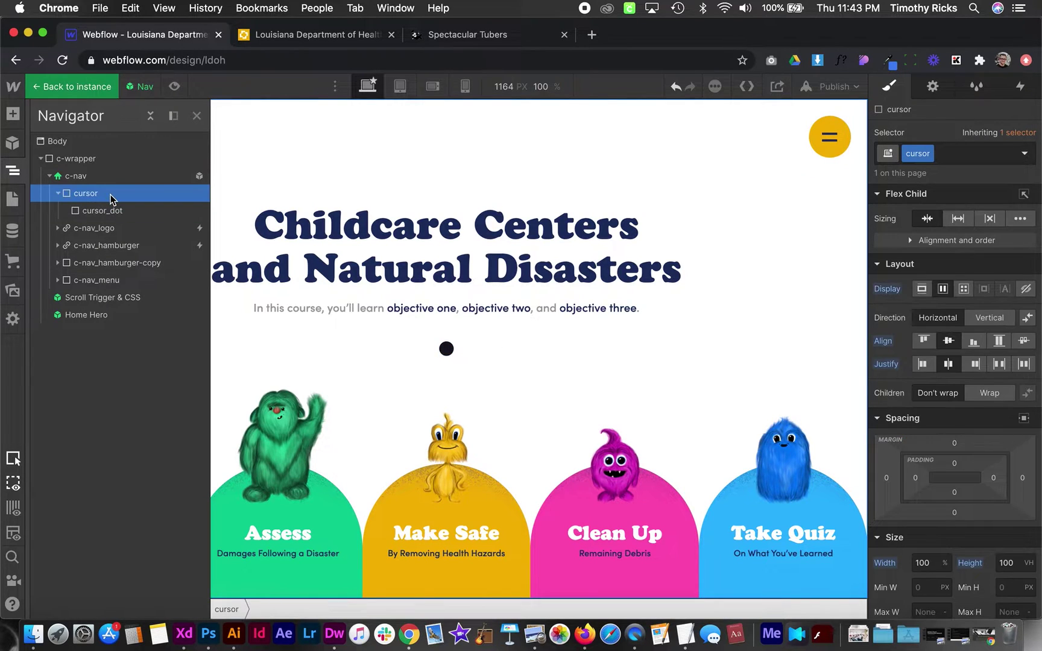
{"action": "left_click", "coordinate": [15, 175]}
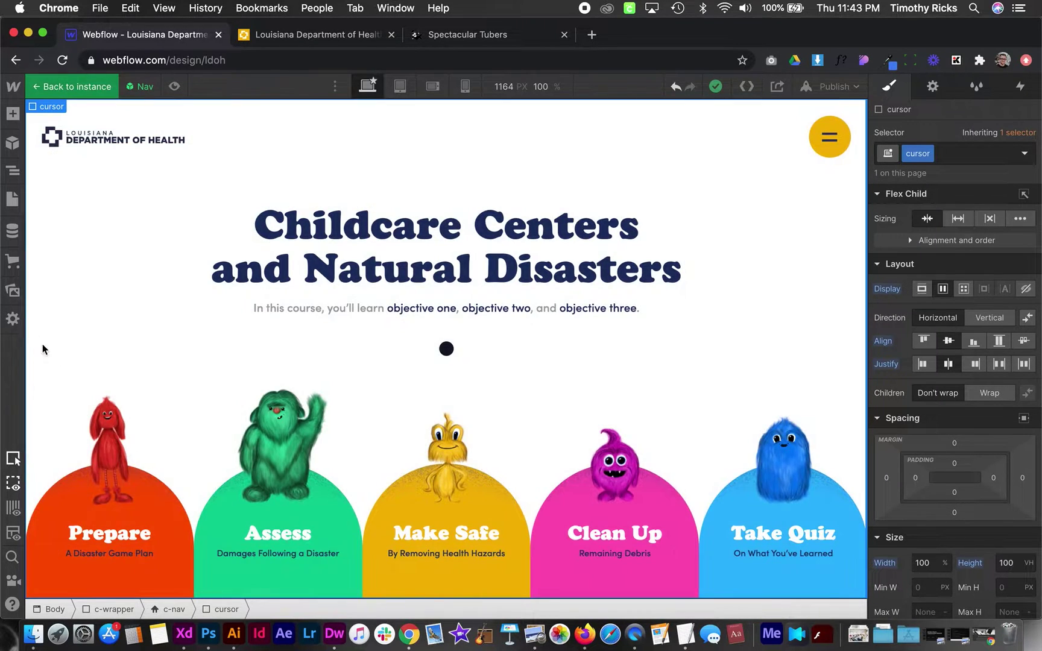
{"action": "left_click", "coordinate": [684, 633]}
{"action": "left_click_drag", "start_coordinate": [293, 97], "coordinate": [97, 86]}
{"action": "key", "text": "super+c"}
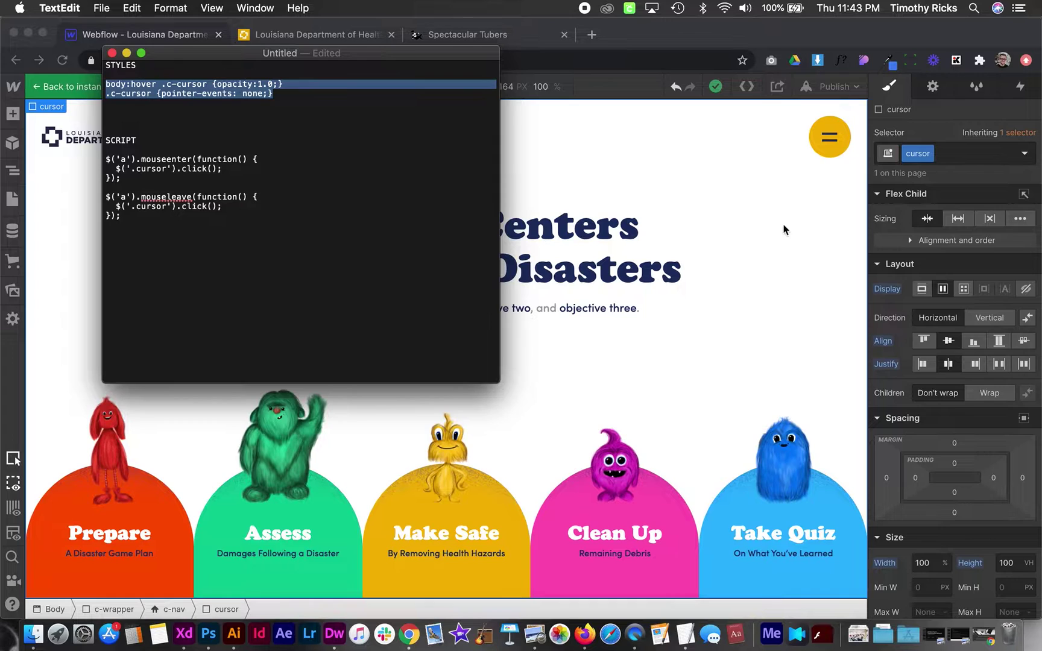
- Back in Webflow, enter the Scroll Trigger & CSS symbol and display the settings of its HTML Embed
{"action": "left_click", "coordinate": [783, 231]}
{"action": "left_click", "coordinate": [13, 170]}
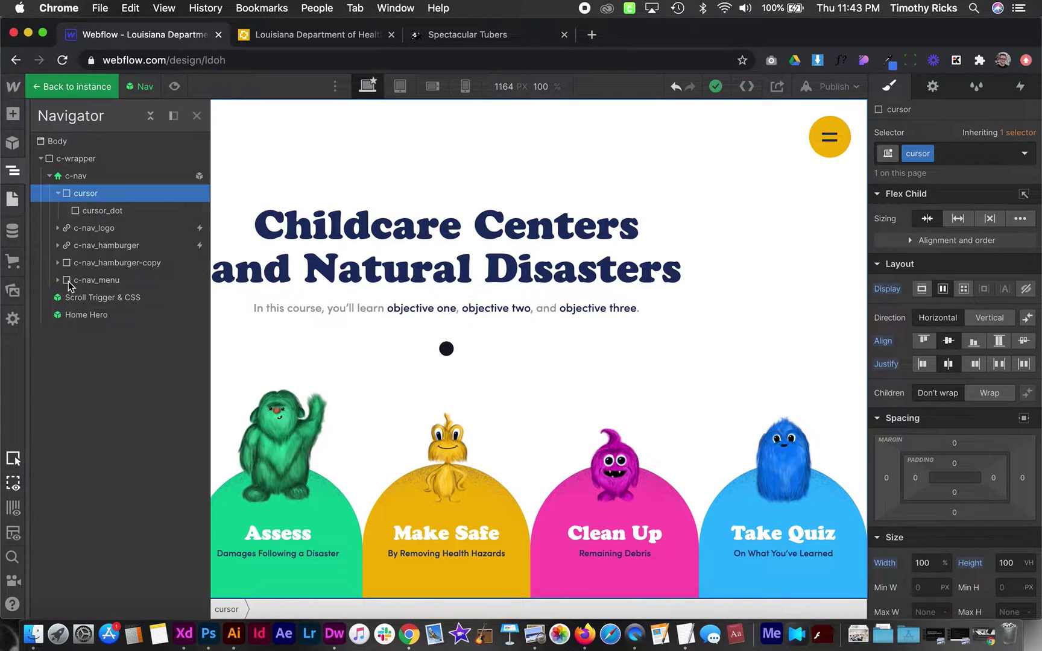
{"action": "left_click", "coordinate": [89, 296]}
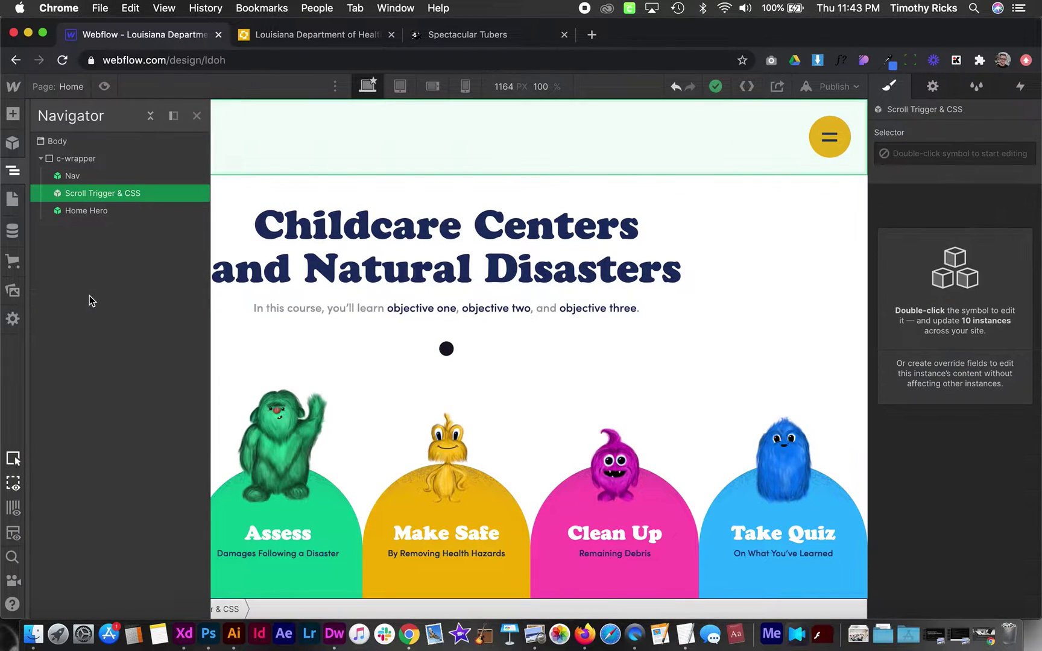
{"action": "double_click", "coordinate": [77, 194]}
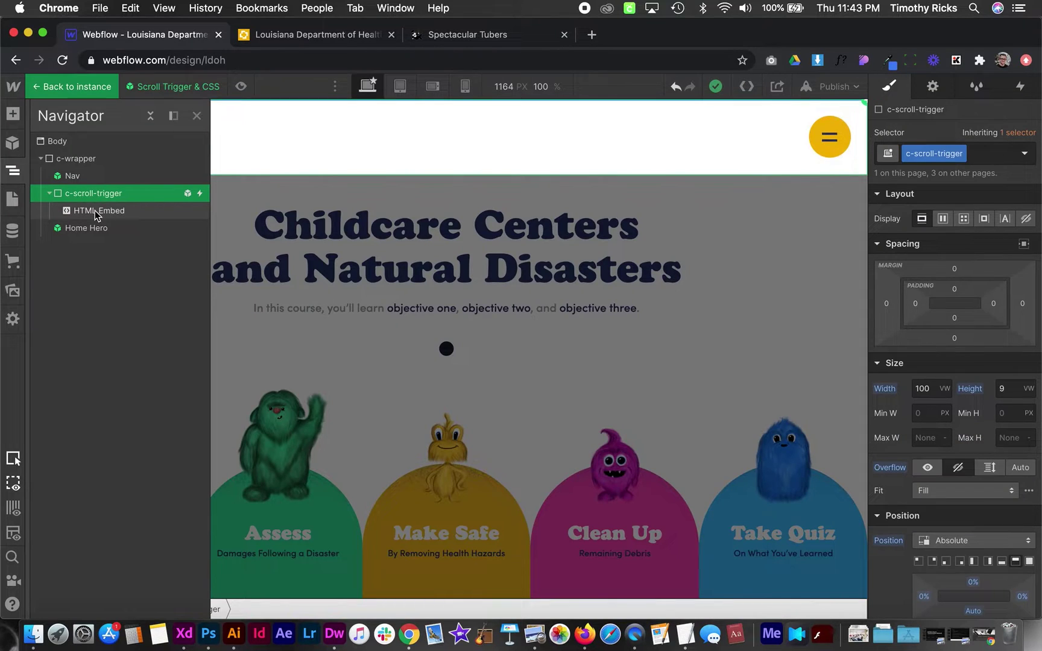
{"action": "left_click", "coordinate": [97, 211]}
{"action": "left_click", "coordinate": [933, 87]}
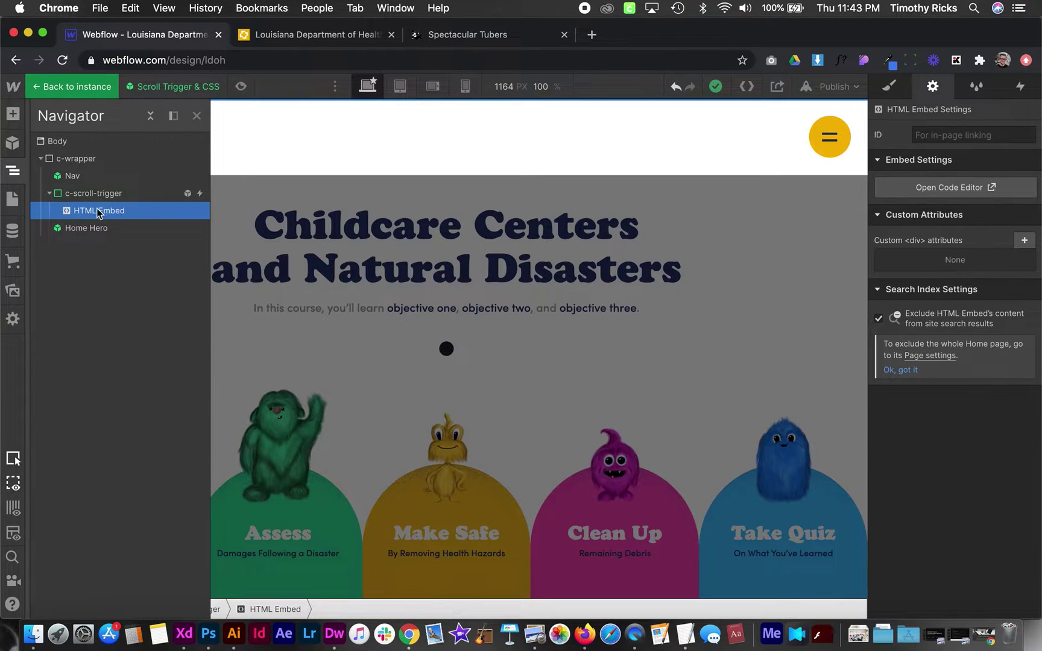
- Paste the copied c-cursor rules below the .w-slider-dot.w-active rule in the embed's style block, and save the code
{"action": "left_click", "coordinate": [960, 186]}
{"action": "left_click", "coordinate": [610, 395]}
{"action": "key", "text": "Return"}
{"action": "key", "text": "Return"}
{"action": "key", "text": "Return"}
{"action": "key", "text": "Return"}
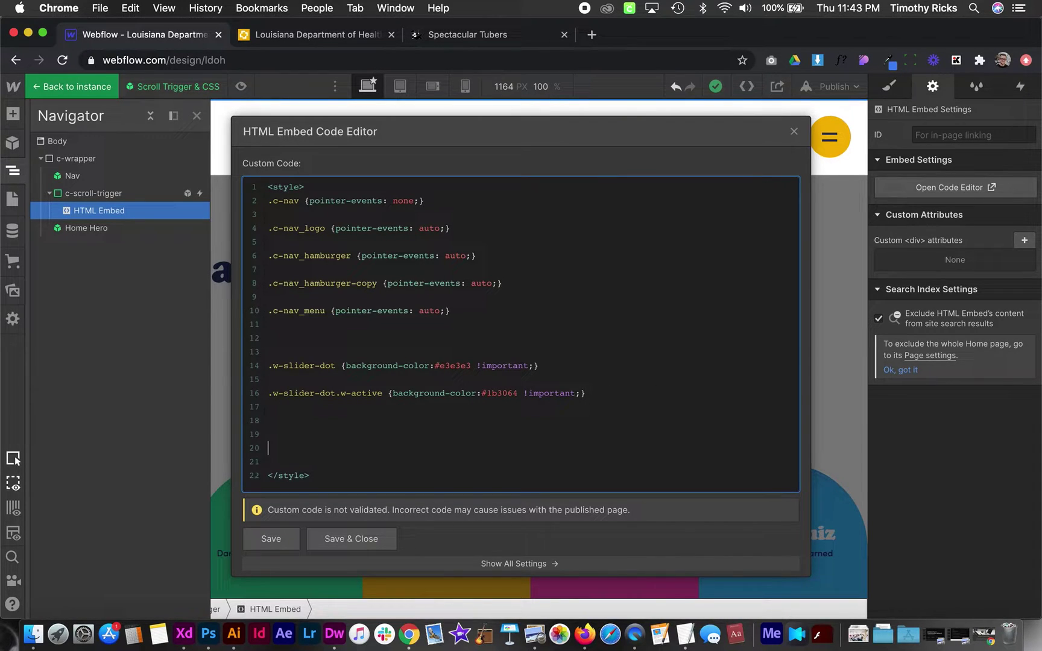
{"action": "key", "text": "super+v"}
{"action": "scroll", "coordinate": [413, 422], "scroll_direction": "down", "scroll_amount": 1}
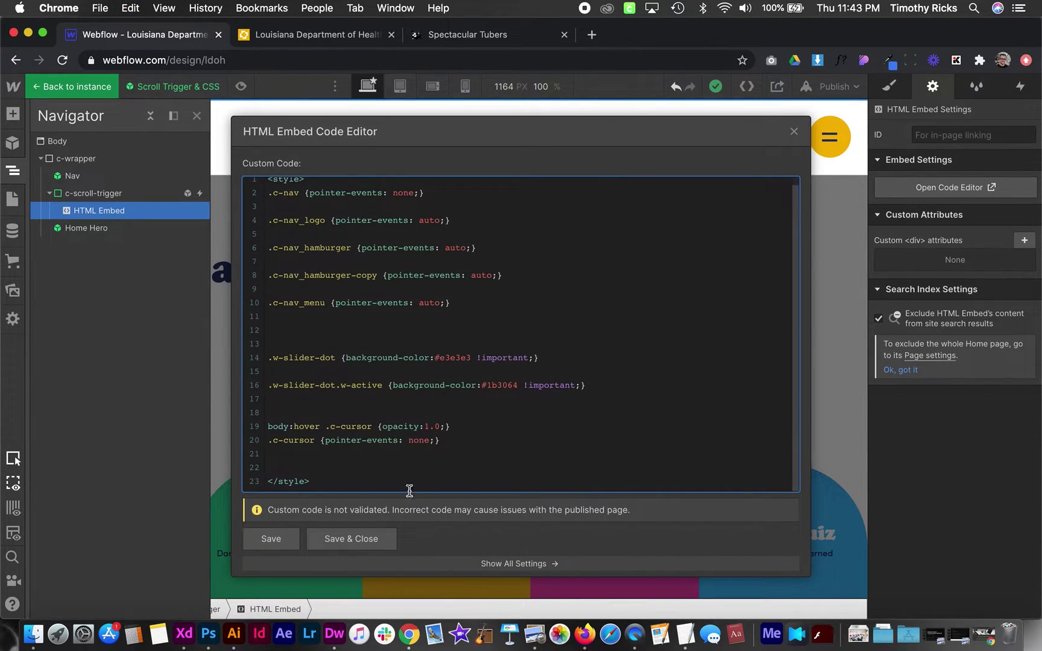
{"action": "left_click", "coordinate": [348, 538]}
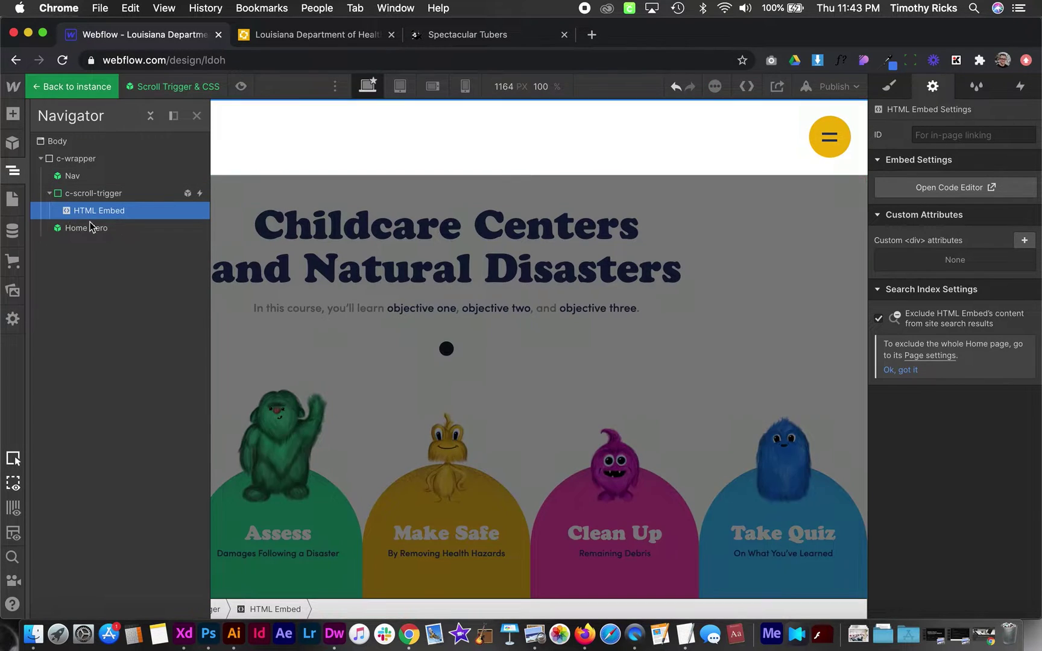
- Enter the Nav symbol for editing and select its cursor div
{"action": "double_click", "coordinate": [100, 177]}
{"action": "left_click", "coordinate": [86, 314]}
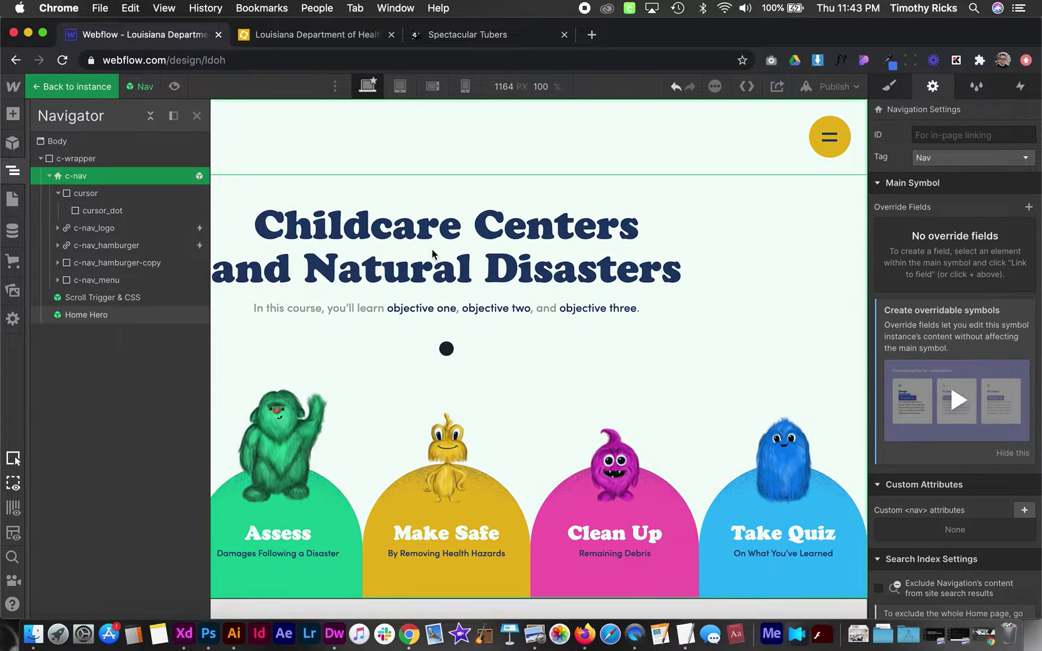
{"action": "left_click", "coordinate": [13, 171]}
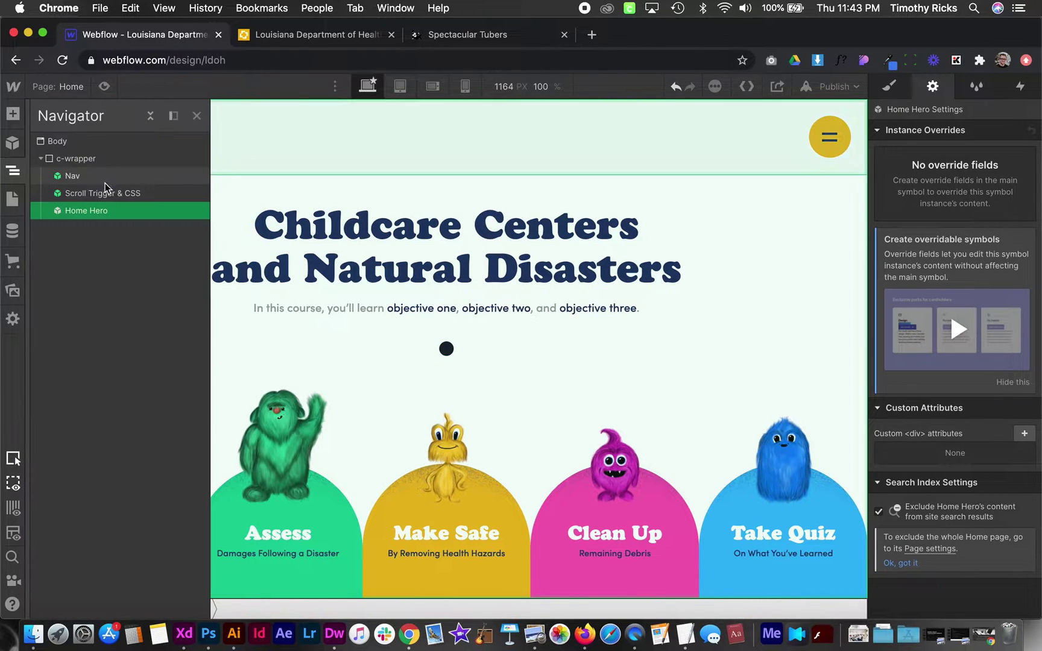
{"action": "left_click", "coordinate": [106, 176]}
{"action": "double_click", "coordinate": [106, 175]}
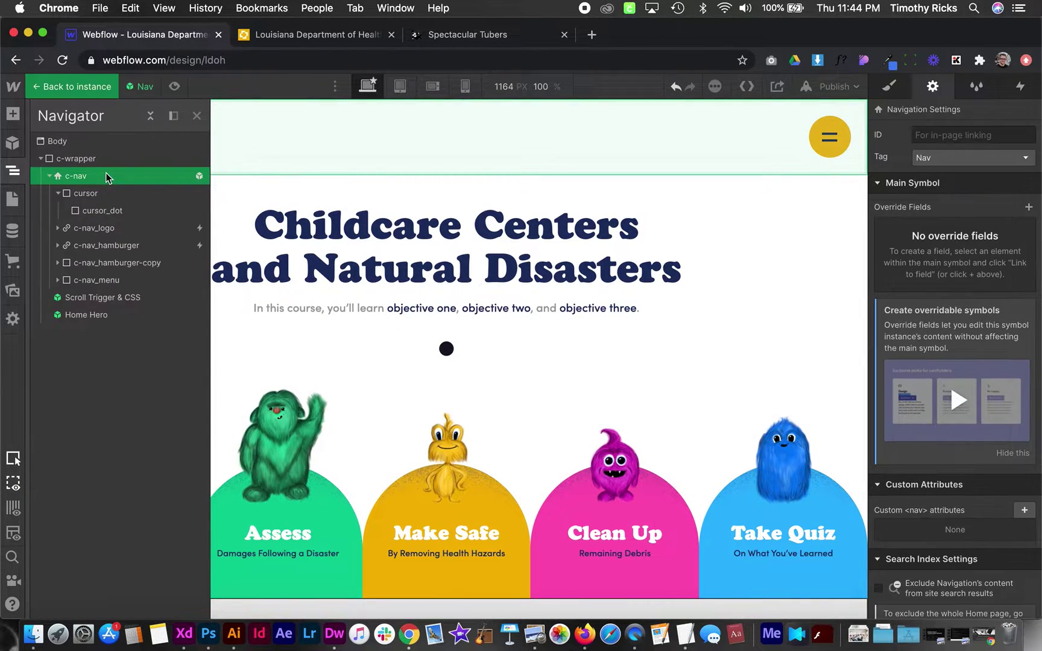
{"action": "left_click", "coordinate": [97, 195]}
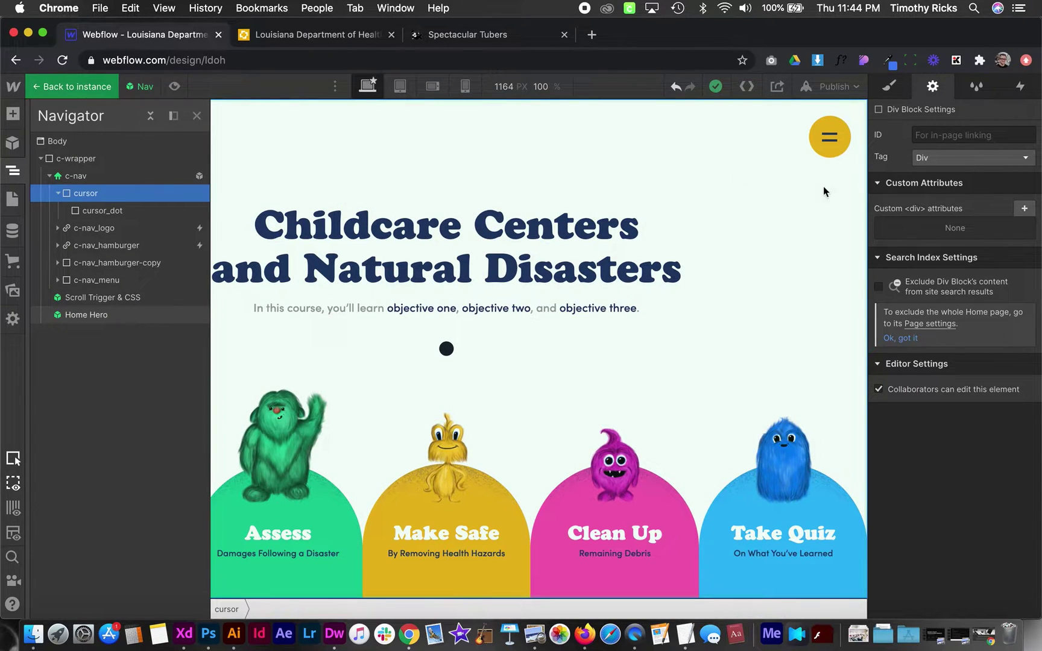
- Add a mouse move in viewport page trigger with its action set to Play mouse animation
{"action": "left_click", "coordinate": [1020, 88]}
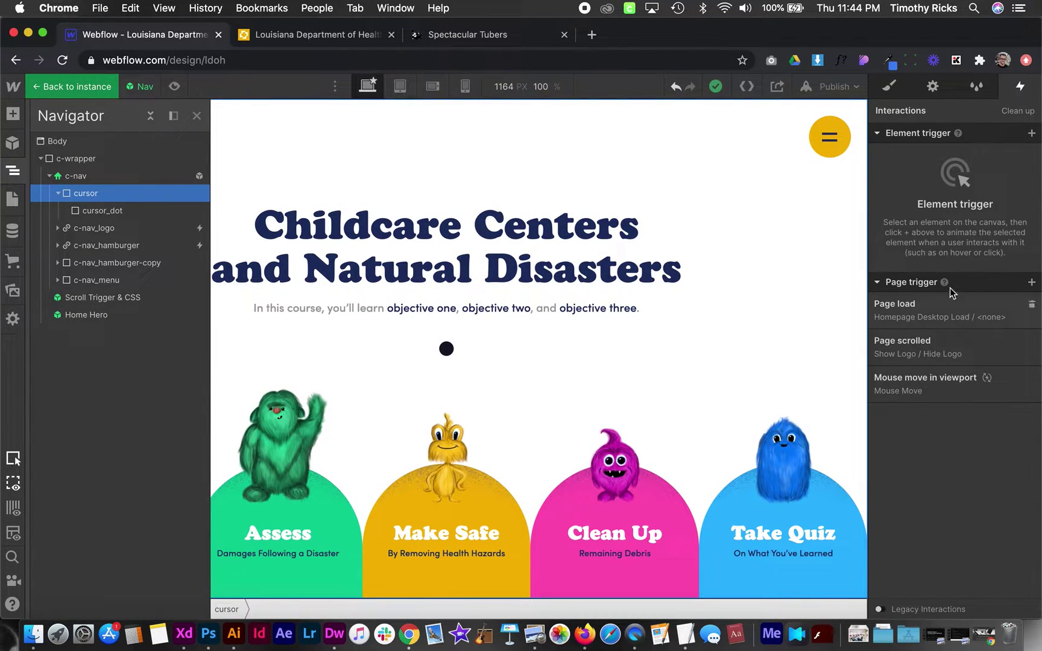
{"action": "left_click", "coordinate": [1032, 283]}
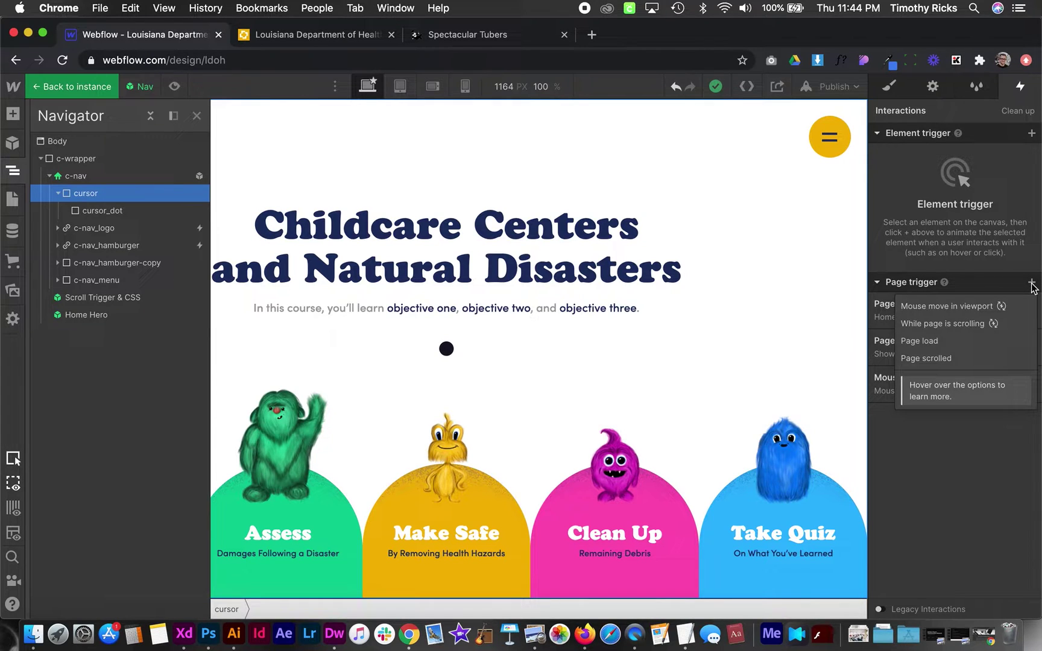
{"action": "left_click", "coordinate": [953, 307]}
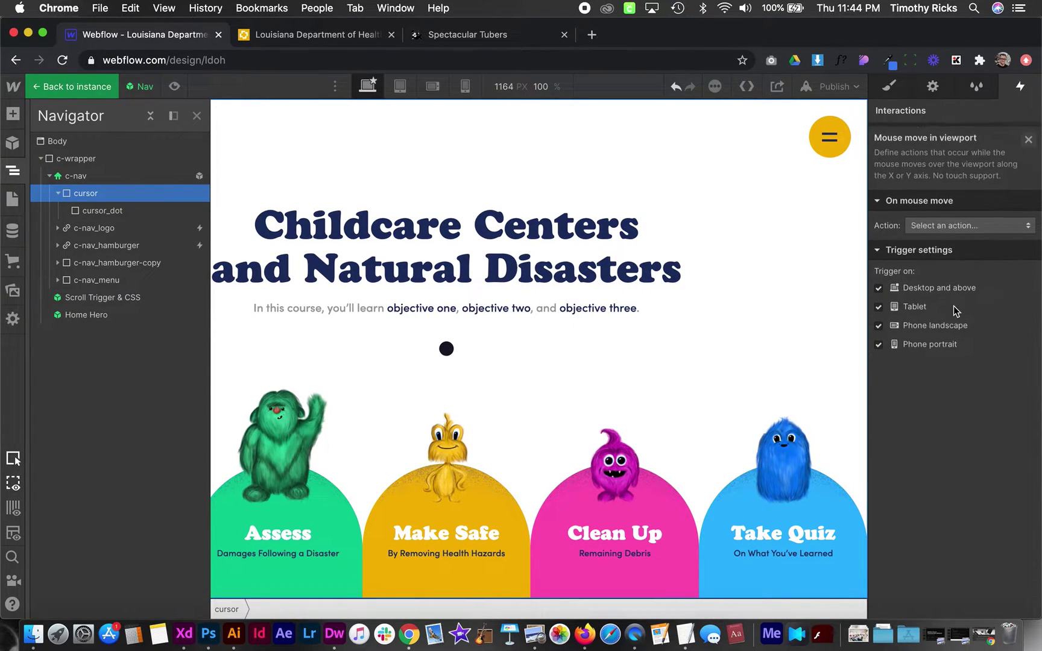
{"action": "left_click", "coordinate": [950, 222]}
{"action": "left_click", "coordinate": [937, 259]}
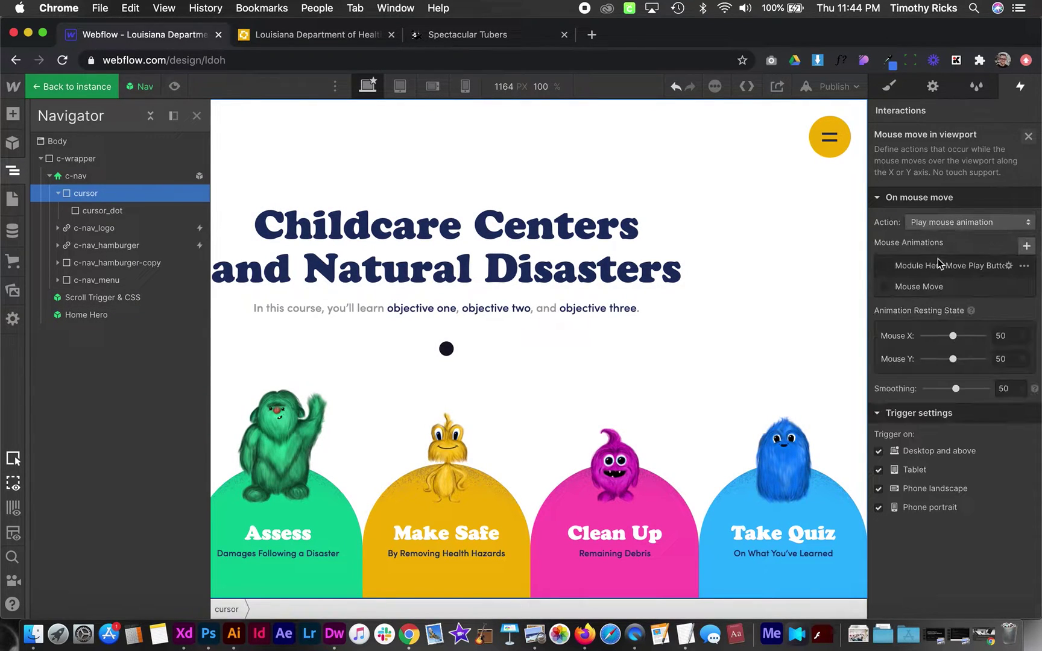
- Create a new mouse animation named Cursor Move
{"action": "left_click", "coordinate": [1025, 246]}
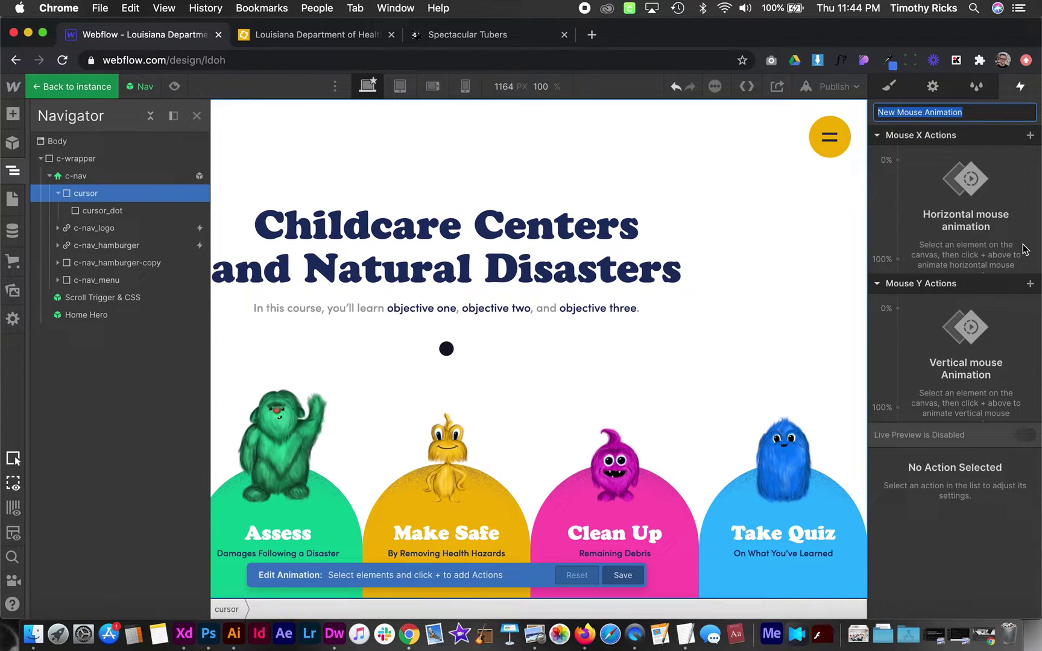
{"action": "type", "text": "Cursor Move"}
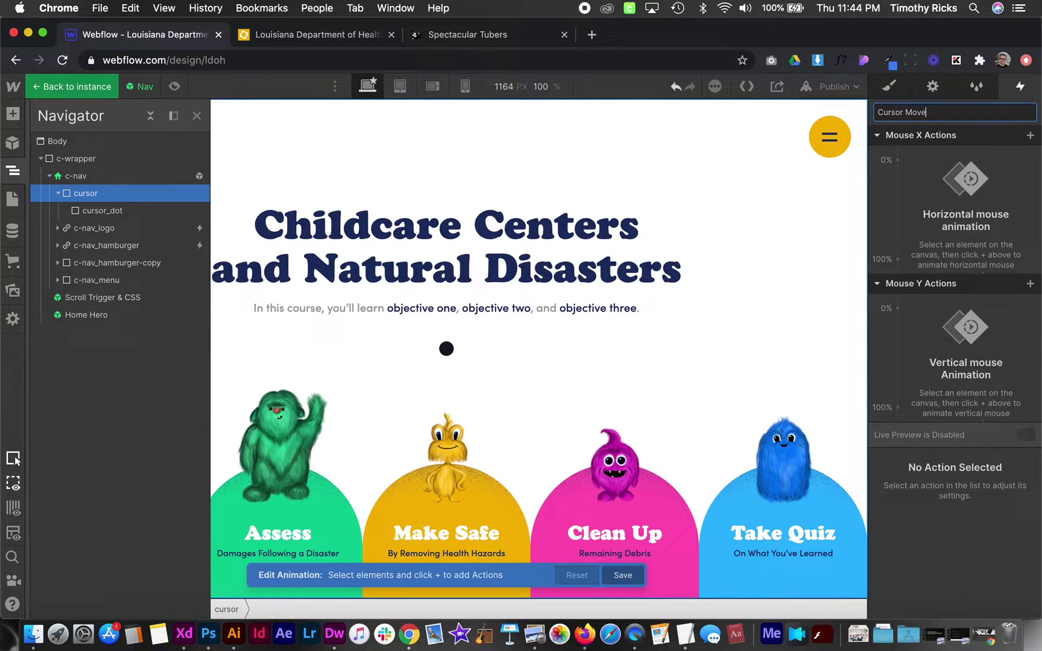
{"action": "key", "text": "Return"}
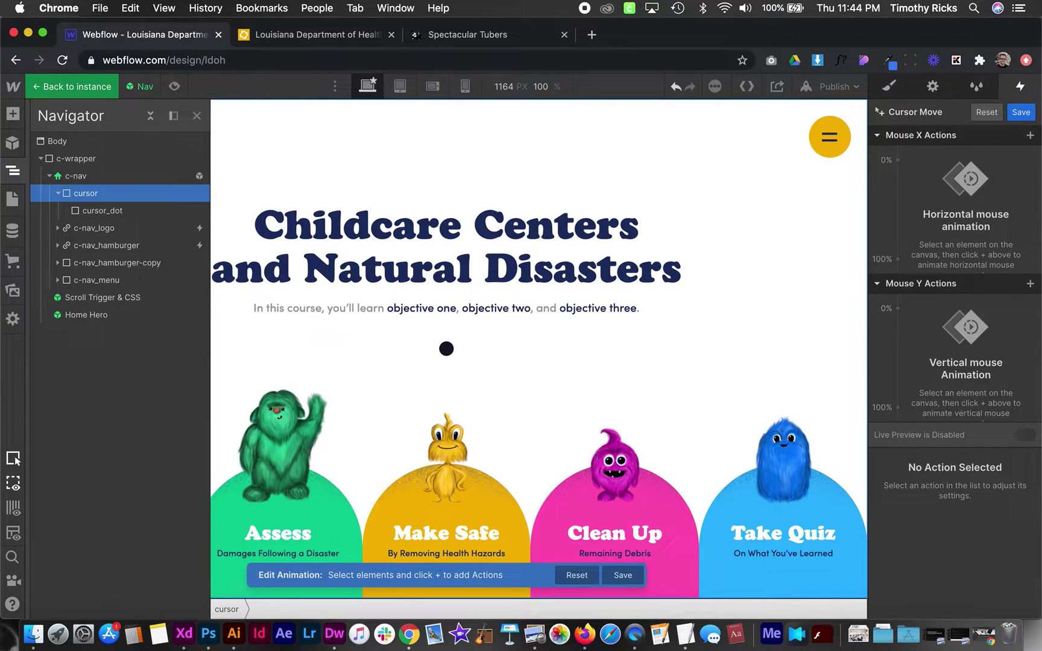
- Add a horizontal mouse Move action for the cursor_dot class, with its X position at 0% set to -50 vw
{"action": "left_click", "coordinate": [123, 211]}
{"action": "left_click", "coordinate": [896, 161]}
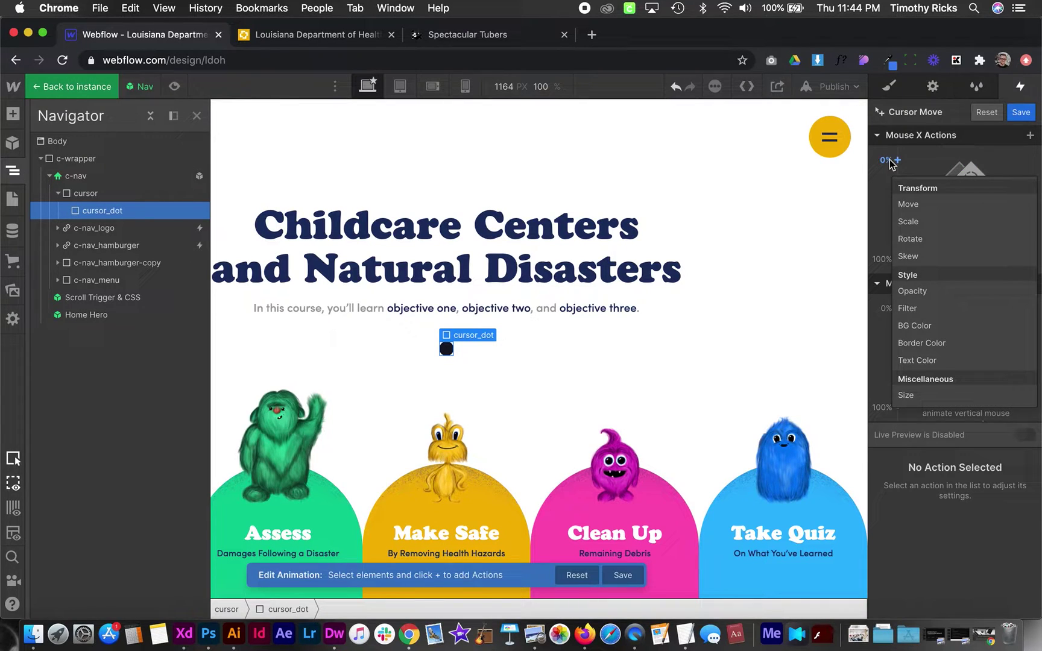
{"action": "left_click", "coordinate": [908, 205]}
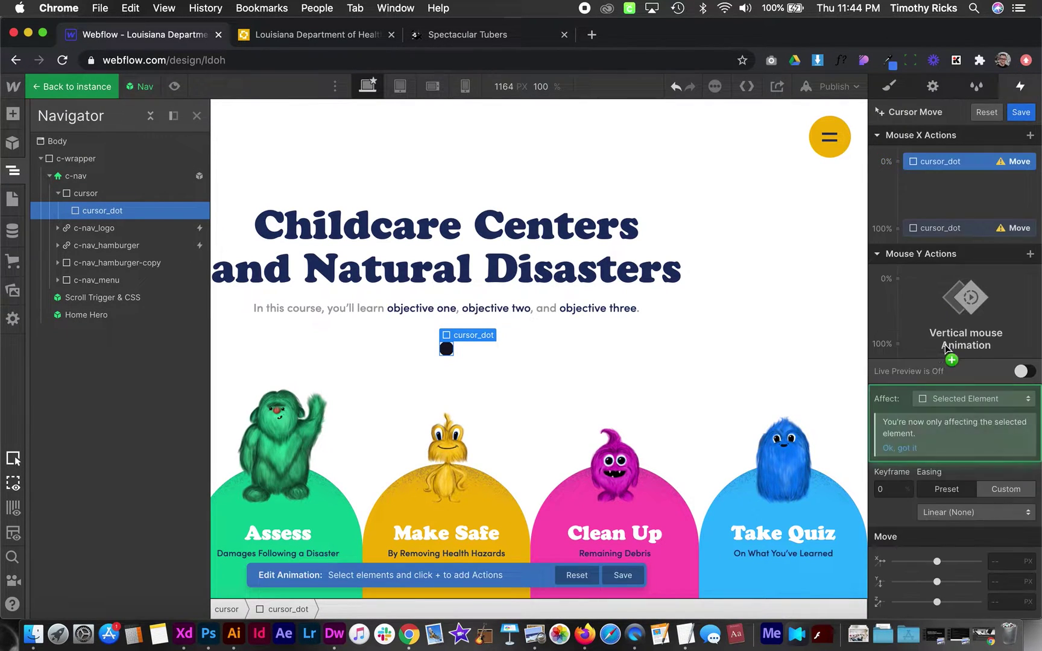
{"action": "left_click", "coordinate": [941, 398]}
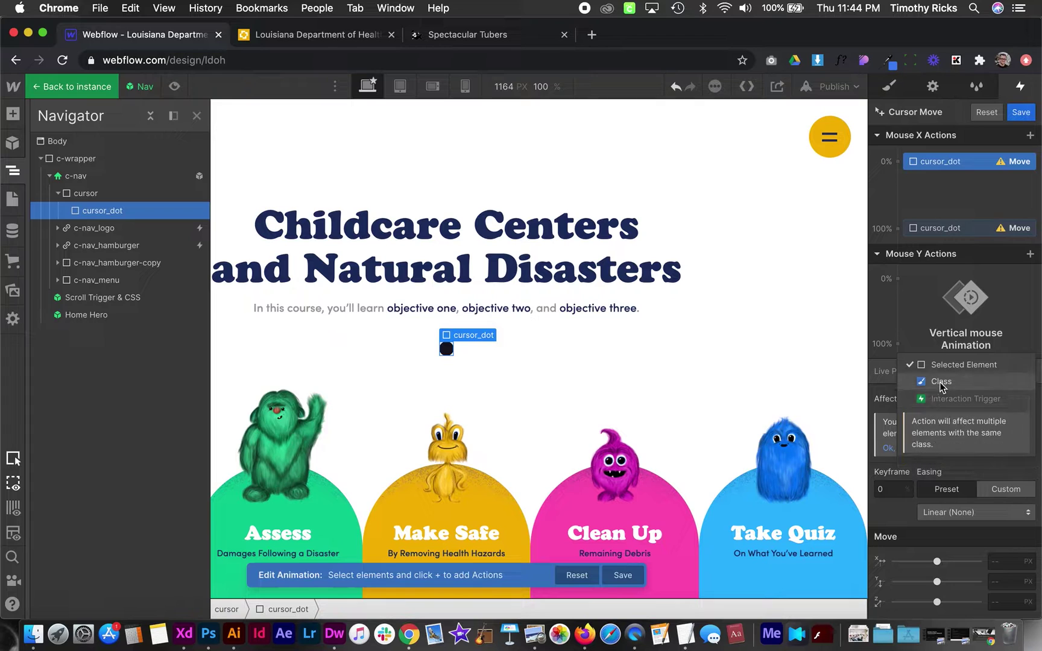
{"action": "left_click", "coordinate": [941, 383]}
{"action": "left_click", "coordinate": [1006, 562]}
{"action": "type", "text": "-50vw"}
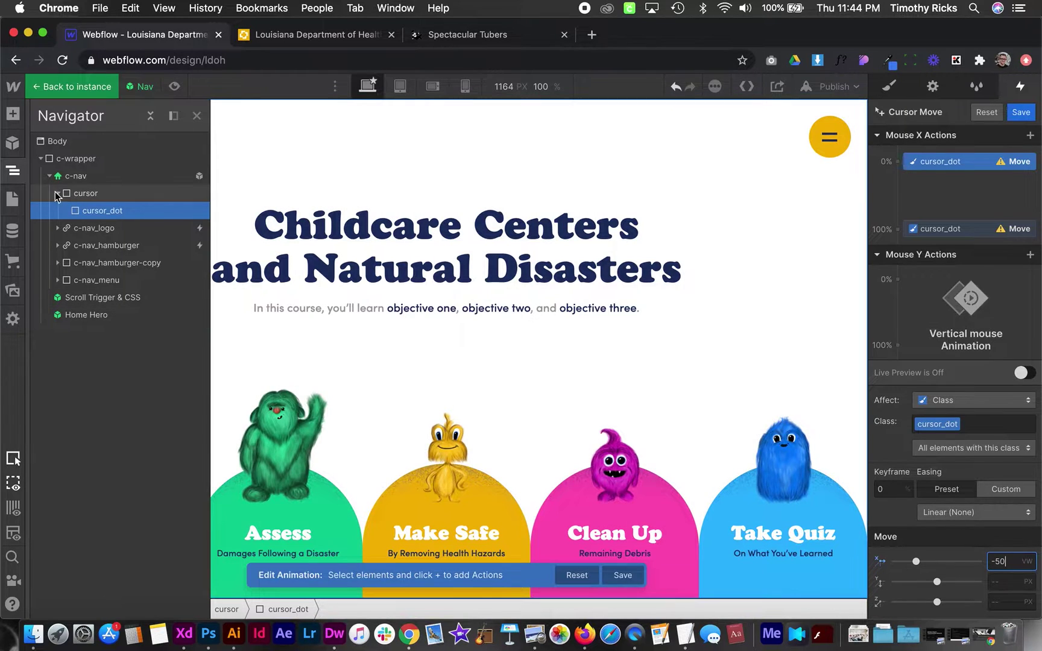
- Set the cursor_dot's X move at the 100% horizontal keyframe to 50 vw
{"action": "left_click", "coordinate": [13, 170]}
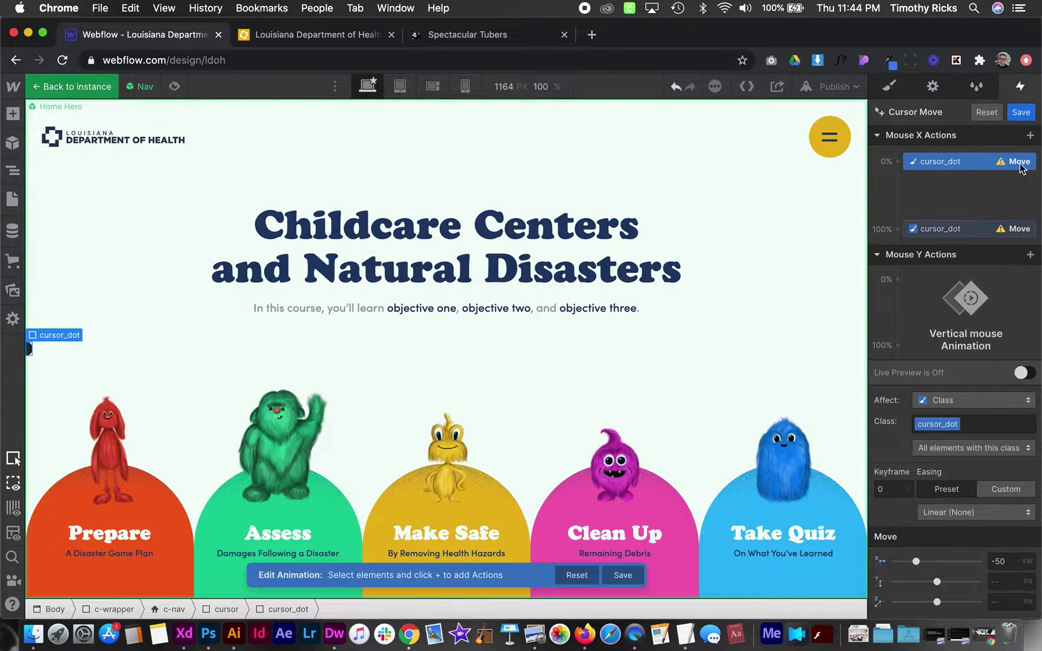
{"action": "left_click", "coordinate": [955, 228]}
{"action": "left_click", "coordinate": [1005, 563]}
{"action": "type", "text": "50vw"}
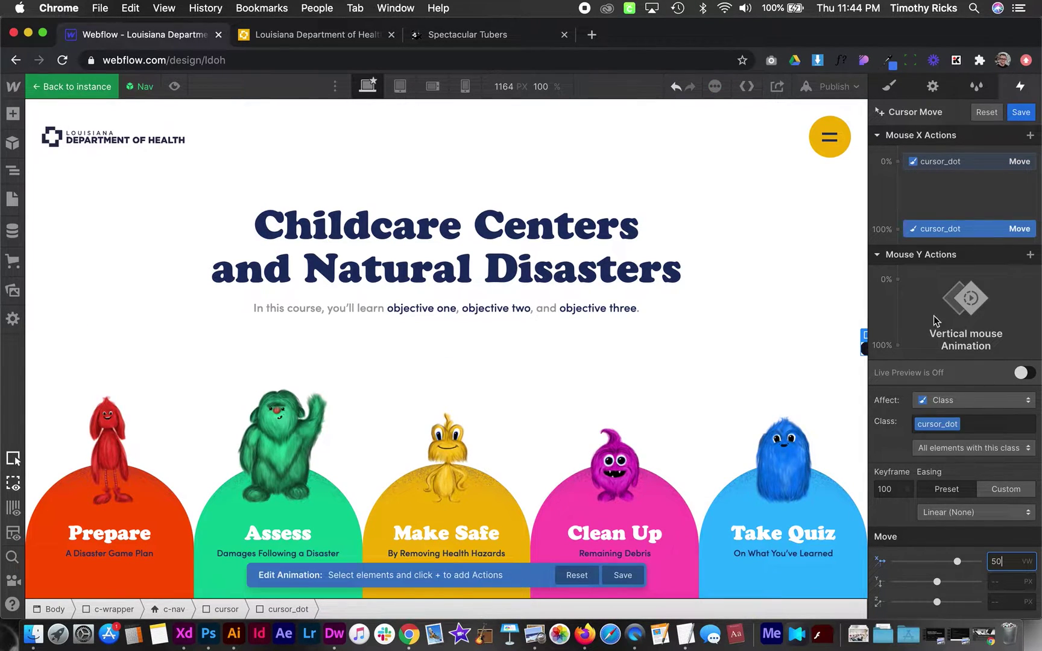
- Add a vertical mouse Move action for cursor_dot, with its Y position at 0% set to -50 vh
{"action": "left_click", "coordinate": [920, 277]}
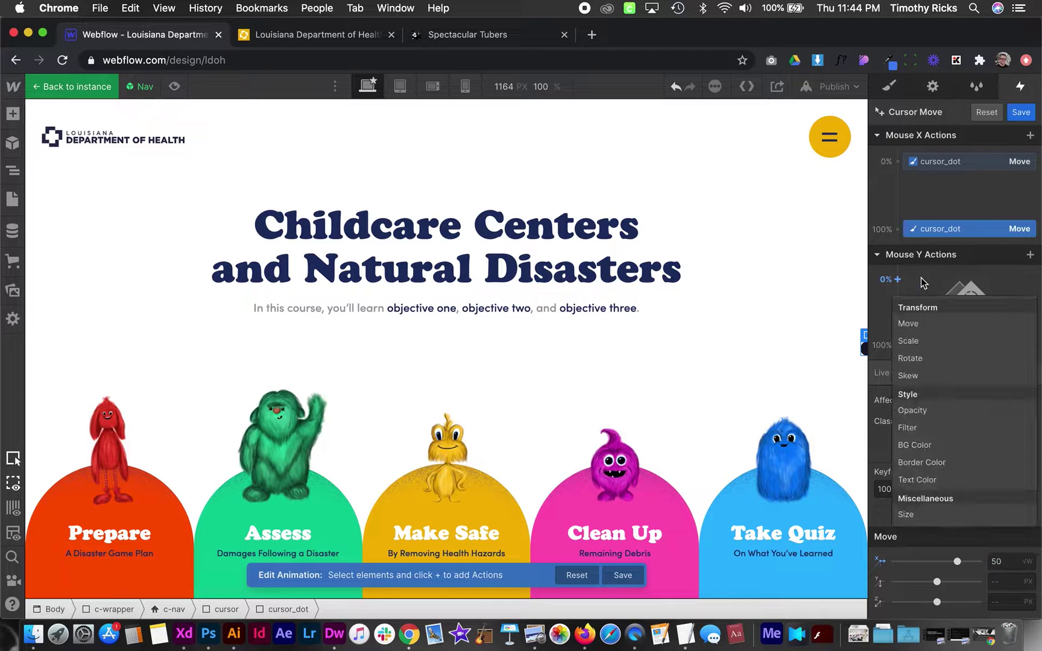
{"action": "left_click", "coordinate": [908, 324]}
{"action": "left_click", "coordinate": [1002, 580]}
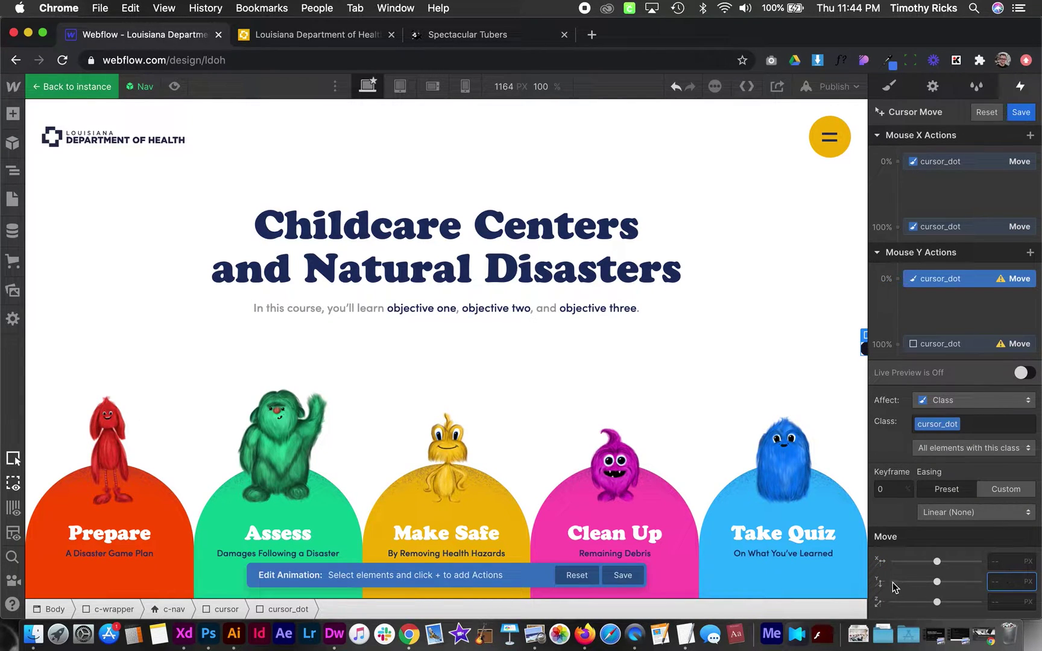
{"action": "type", "text": "-50vh"}
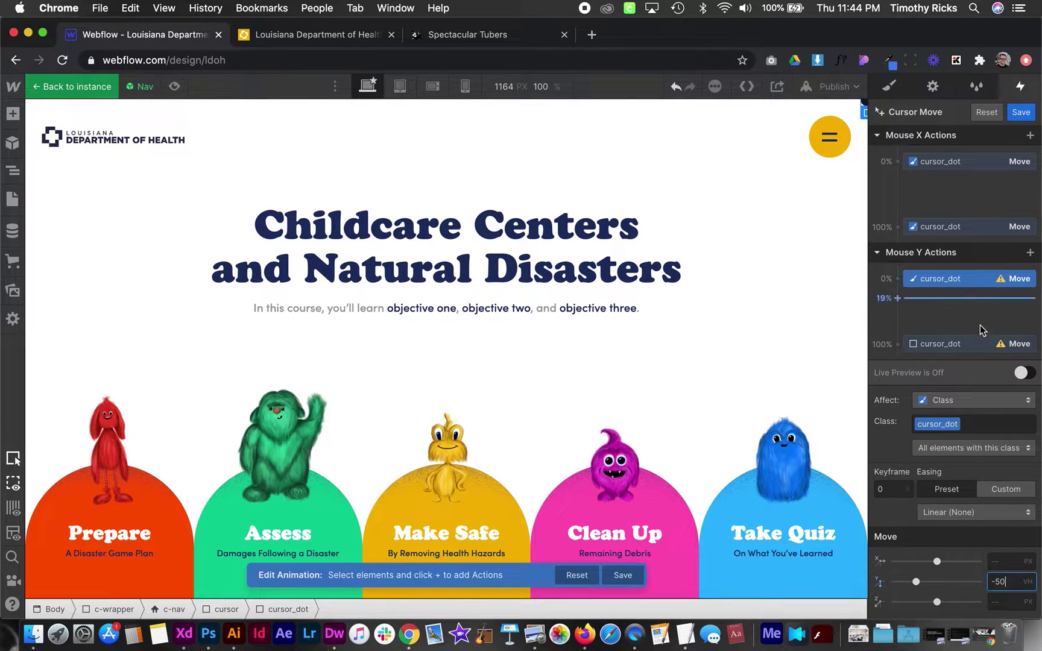
- Set the Y move at the 100% vertical keyframe to 50 vh and make it affect the cursor_dot class
{"action": "left_click", "coordinate": [923, 399]}
{"action": "left_click", "coordinate": [997, 582]}
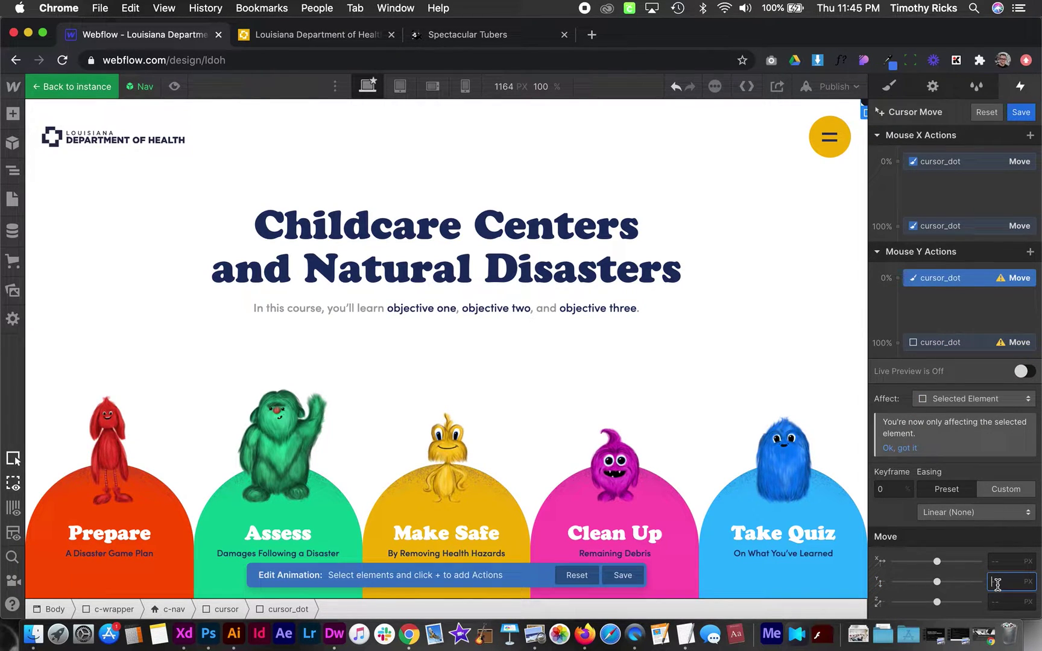
{"action": "left_click", "coordinate": [941, 342]}
{"action": "left_click", "coordinate": [997, 582]}
{"action": "type", "text": "50"}
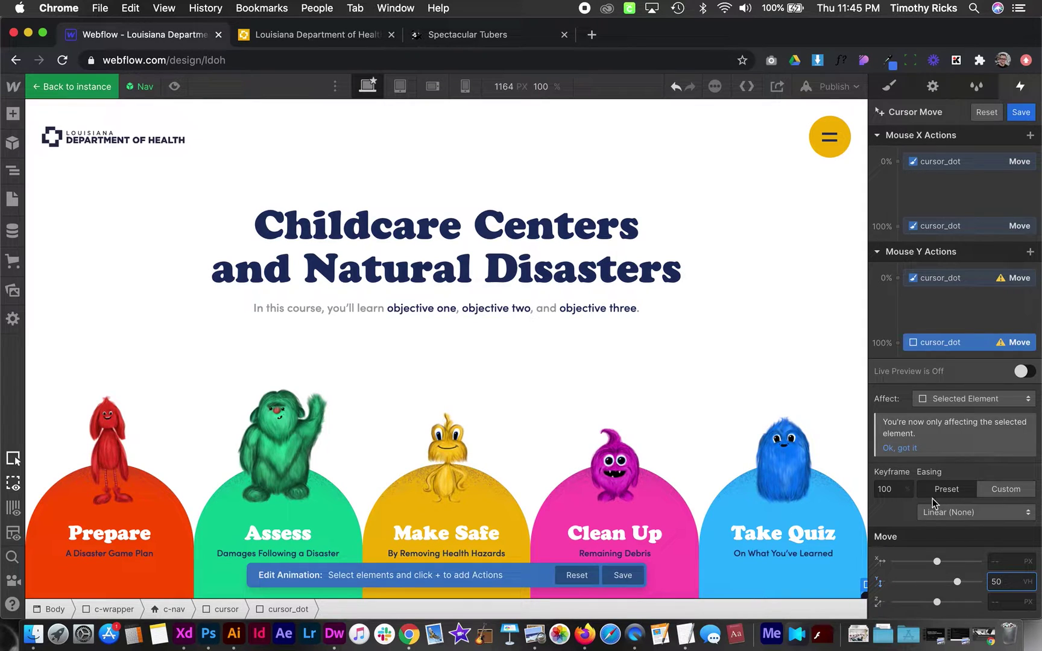
{"action": "left_click", "coordinate": [944, 409]}
{"action": "left_click", "coordinate": [940, 382]}
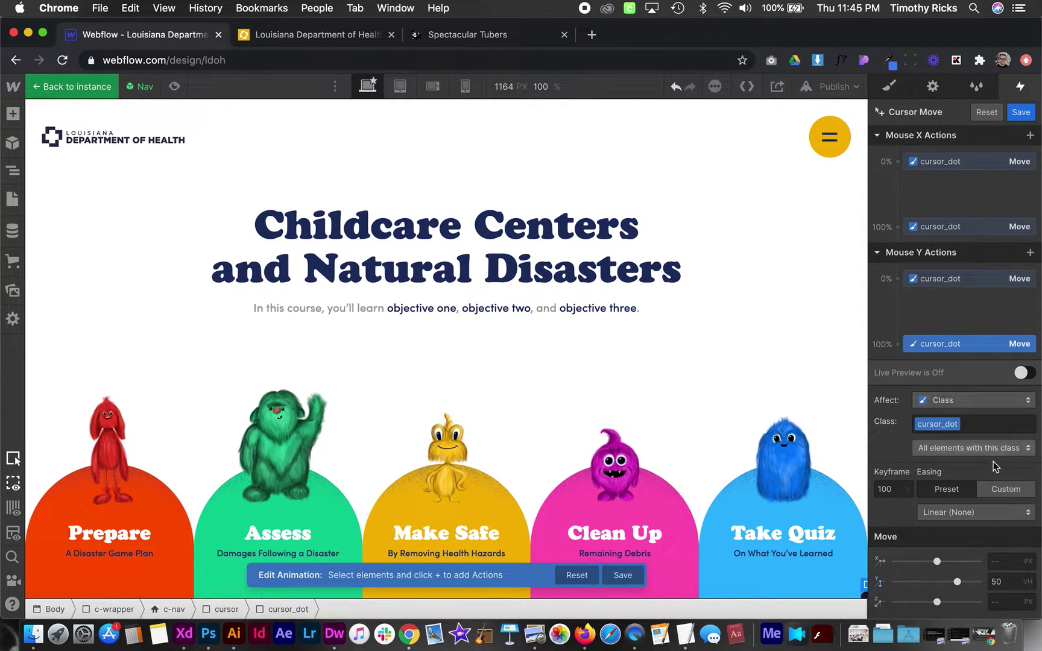
- Turn on live preview to test the dot's movement, and save the Cursor Move animation
{"action": "left_click", "coordinate": [1025, 372]}
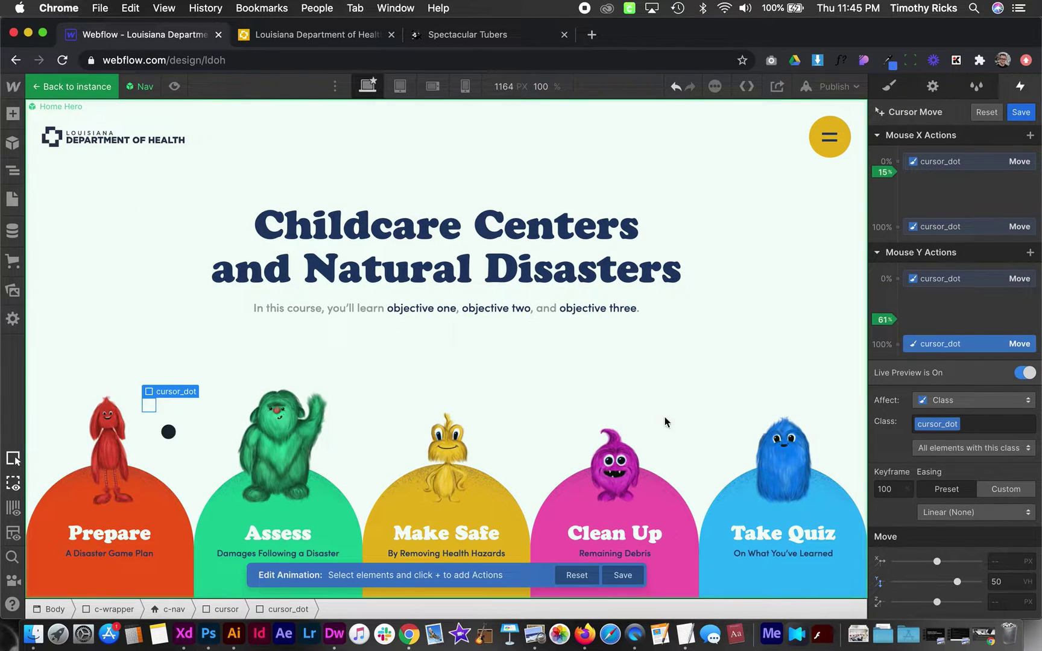
{"action": "left_click", "coordinate": [1020, 112]}
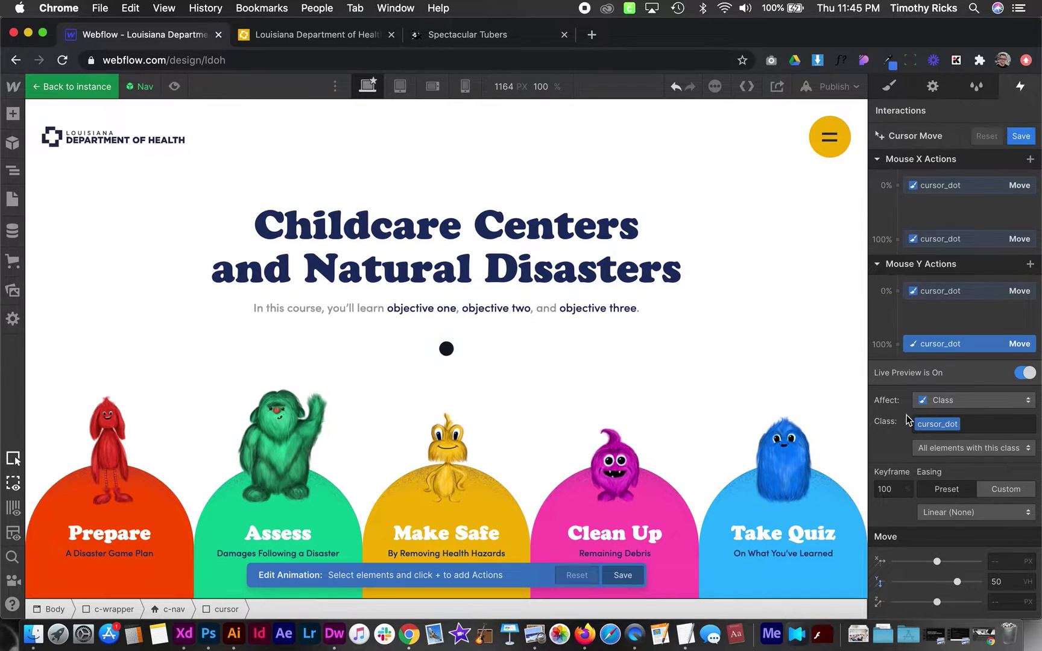
- Set the smoothing of the Cursor Move mouse animation to 84% and close its trigger settings
{"action": "left_click_drag", "start_coordinate": [955, 410], "coordinate": [900, 411]}
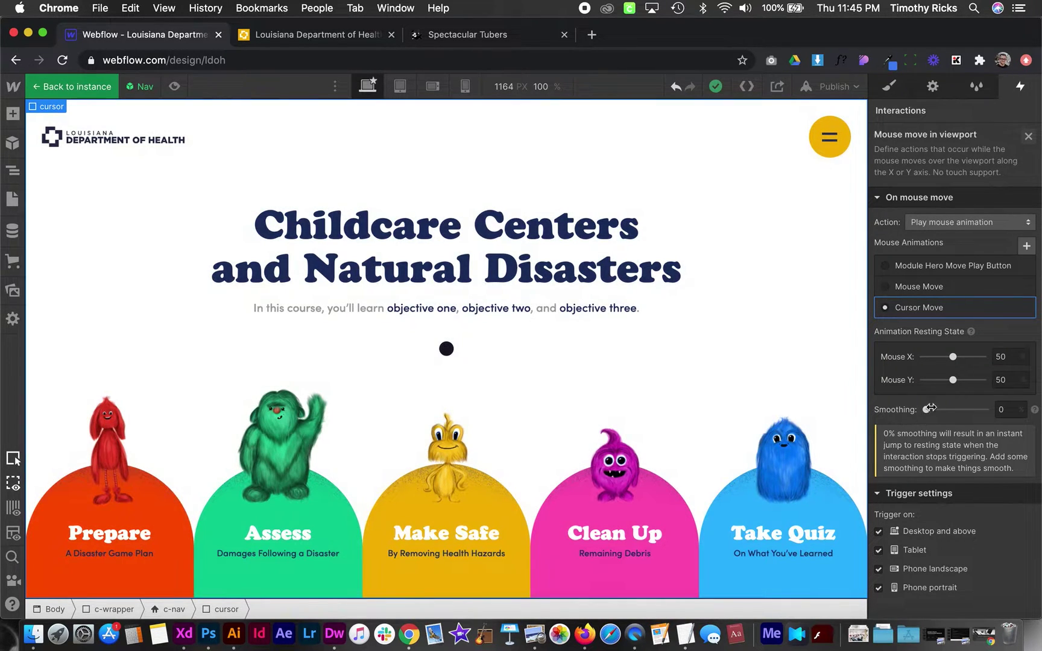
{"action": "left_click", "coordinate": [958, 410]}
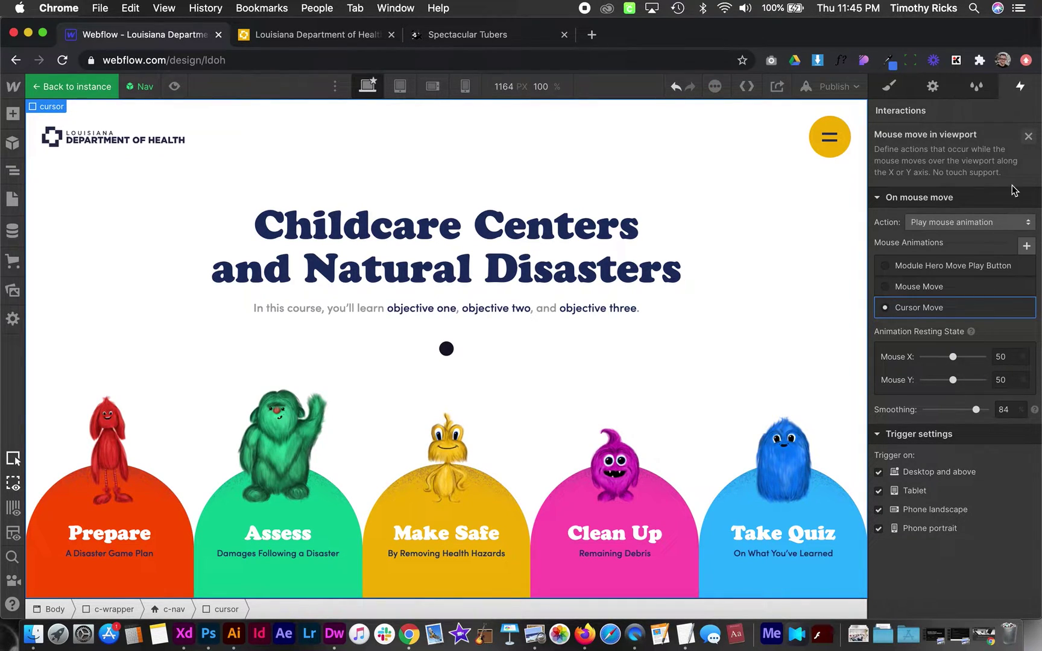
{"action": "left_click", "coordinate": [1028, 137]}
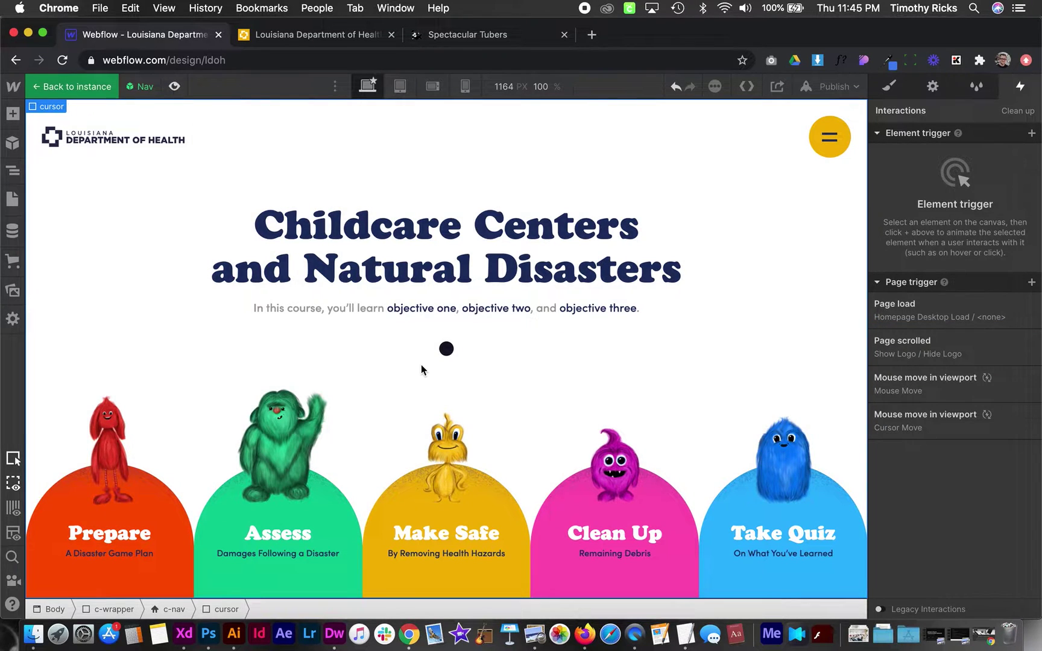
- Preview the page to test how smoothly the dot follows the mouse, and return to the design view
{"action": "key", "text": "super+shift+p"}
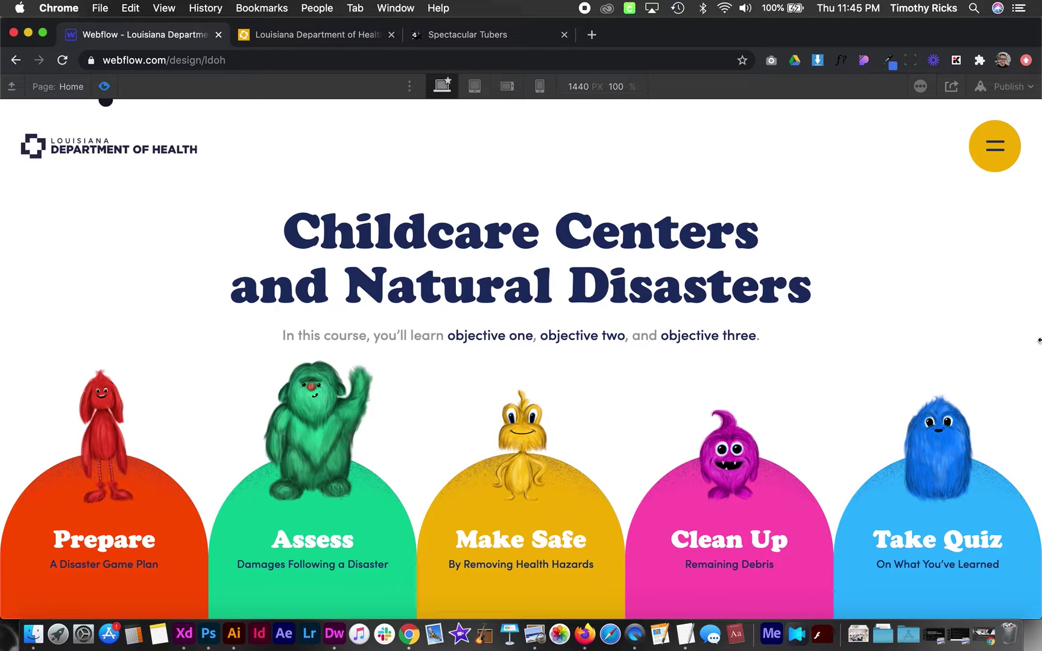
{"action": "key", "text": "super+shift+p"}
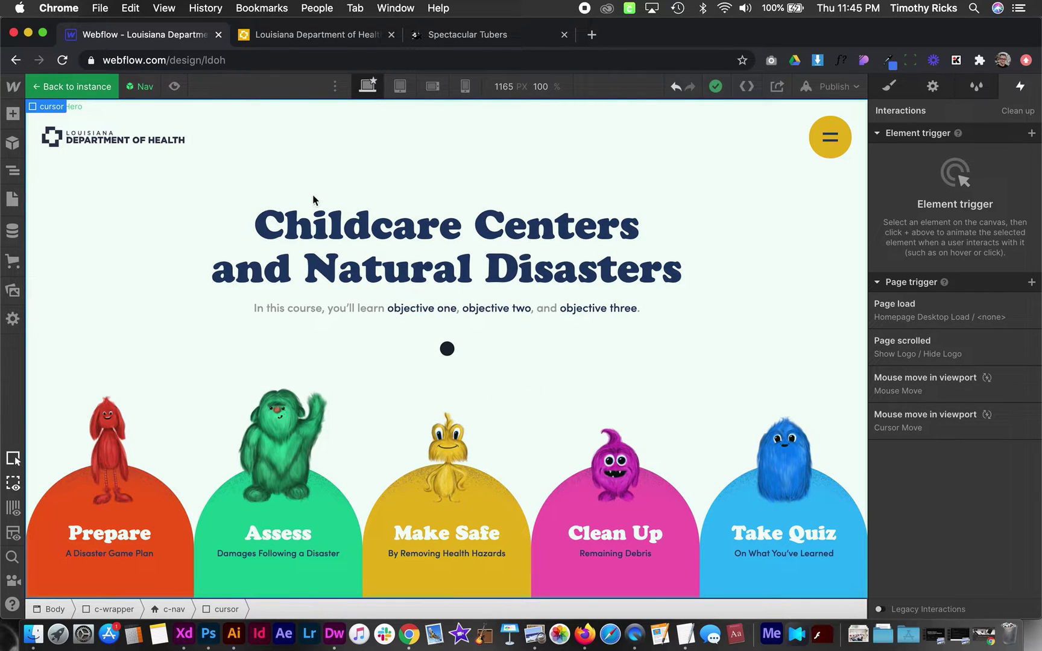
{"action": "left_click", "coordinate": [174, 86]}
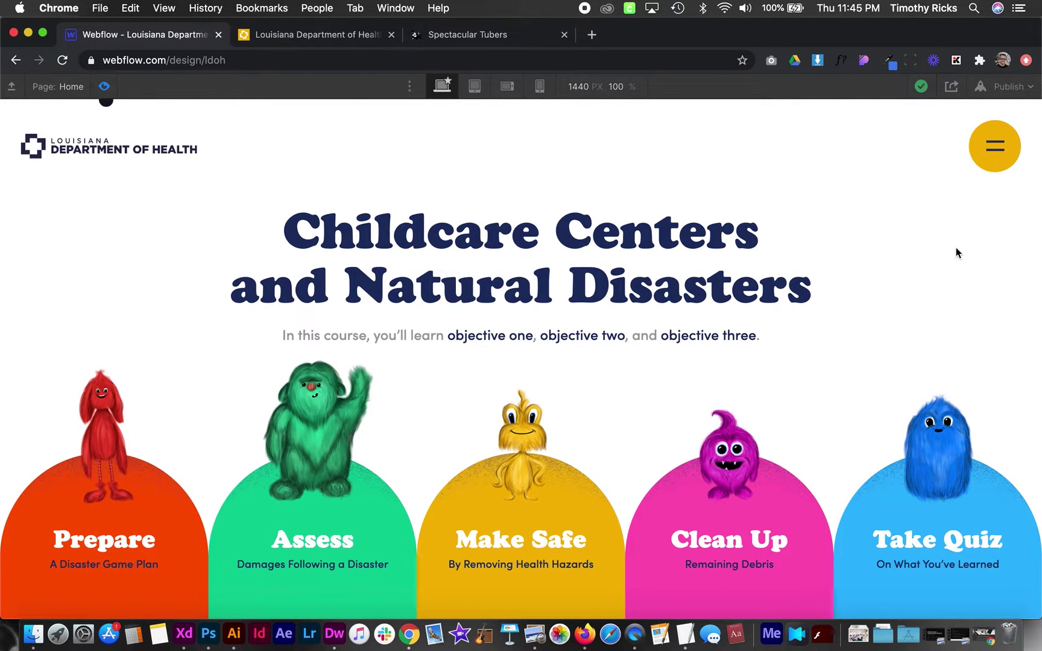
{"action": "key", "text": "Escape"}
- Add a Mouse click (tap) trigger to the cursor element and apply it to the whole cursor class
{"action": "left_click", "coordinate": [19, 172]}
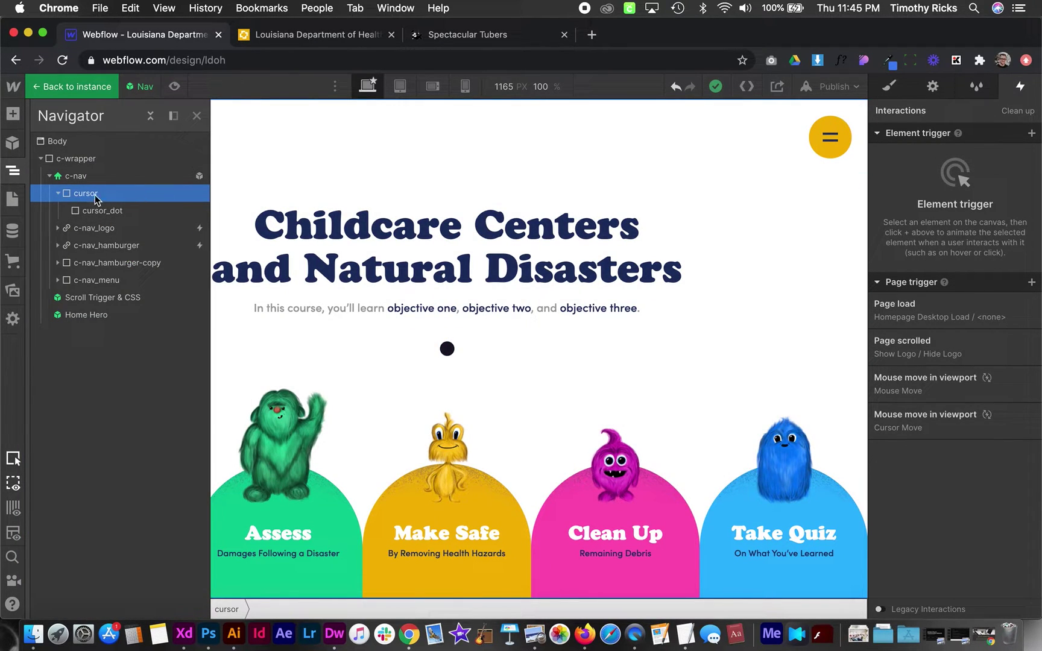
{"action": "left_click", "coordinate": [1032, 133]}
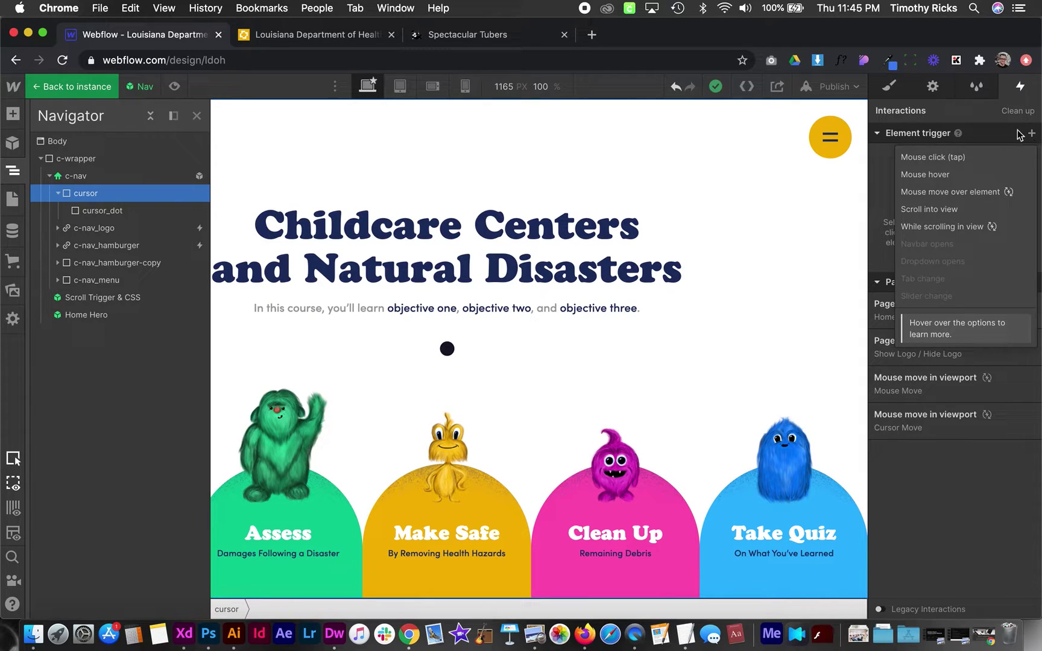
{"action": "left_click", "coordinate": [949, 160]}
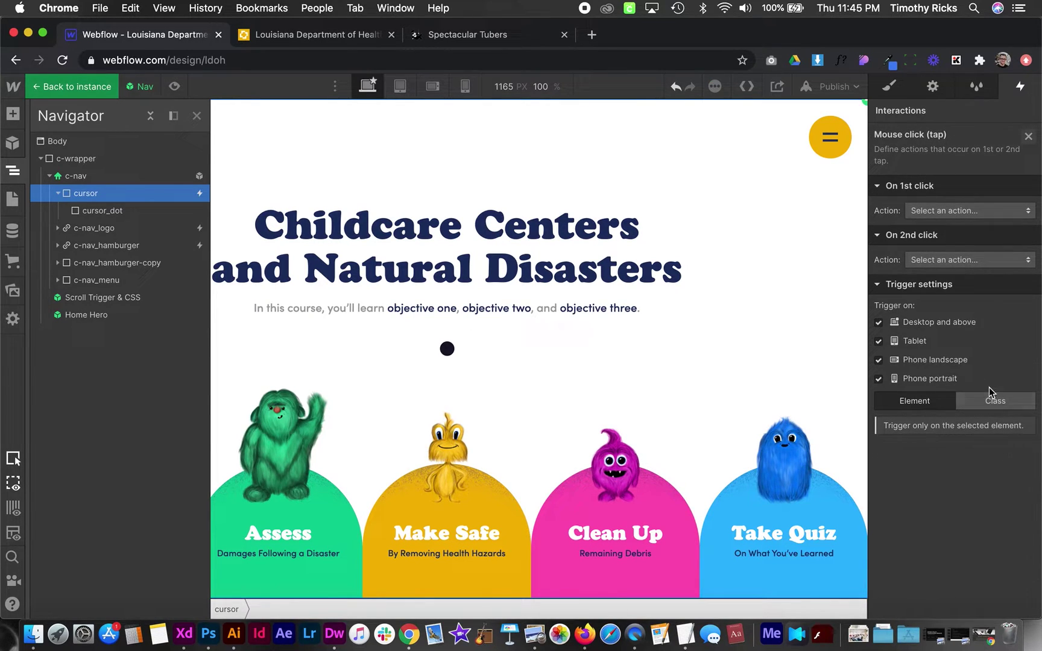
{"action": "left_click", "coordinate": [981, 407]}
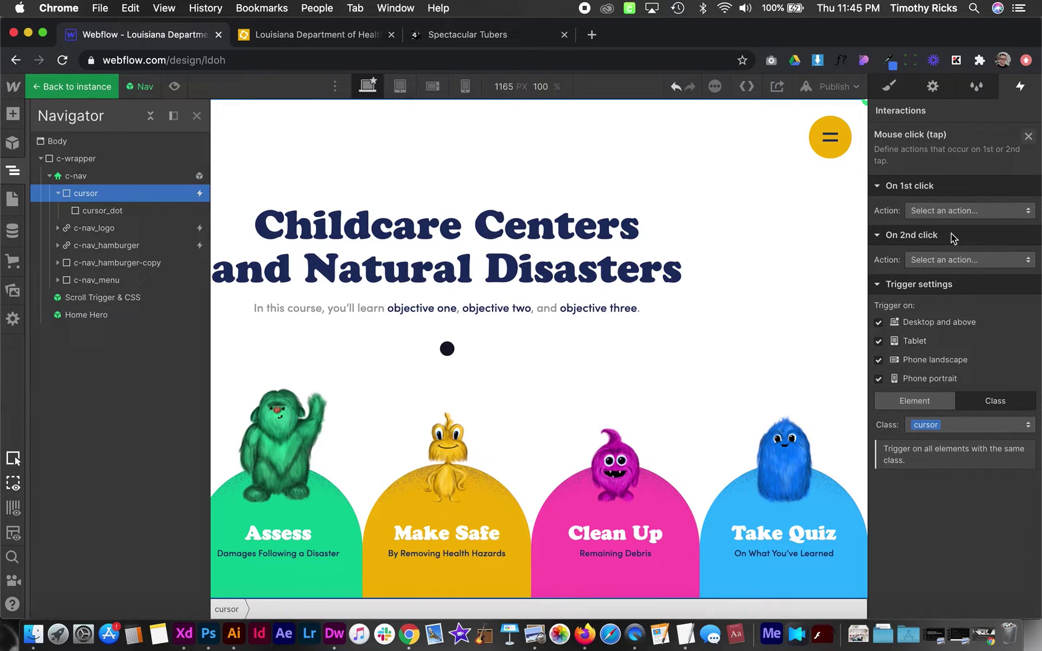
- Make the first click start a new timed animation named Cursor Grow
{"action": "left_click", "coordinate": [945, 213]}
{"action": "left_click", "coordinate": [942, 246]}
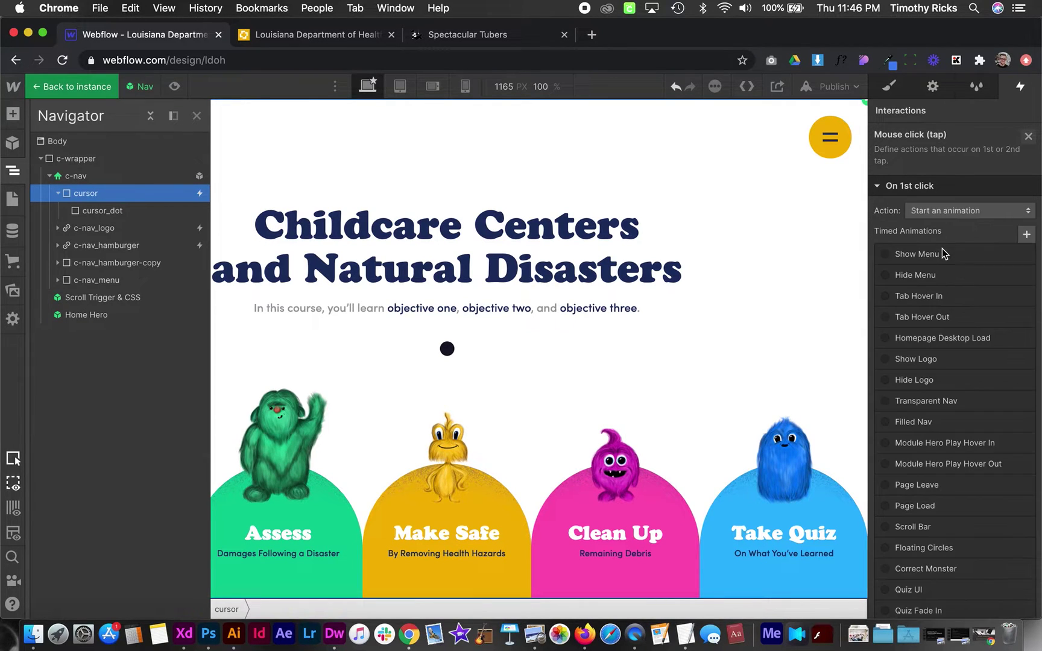
{"action": "left_click", "coordinate": [1027, 234]}
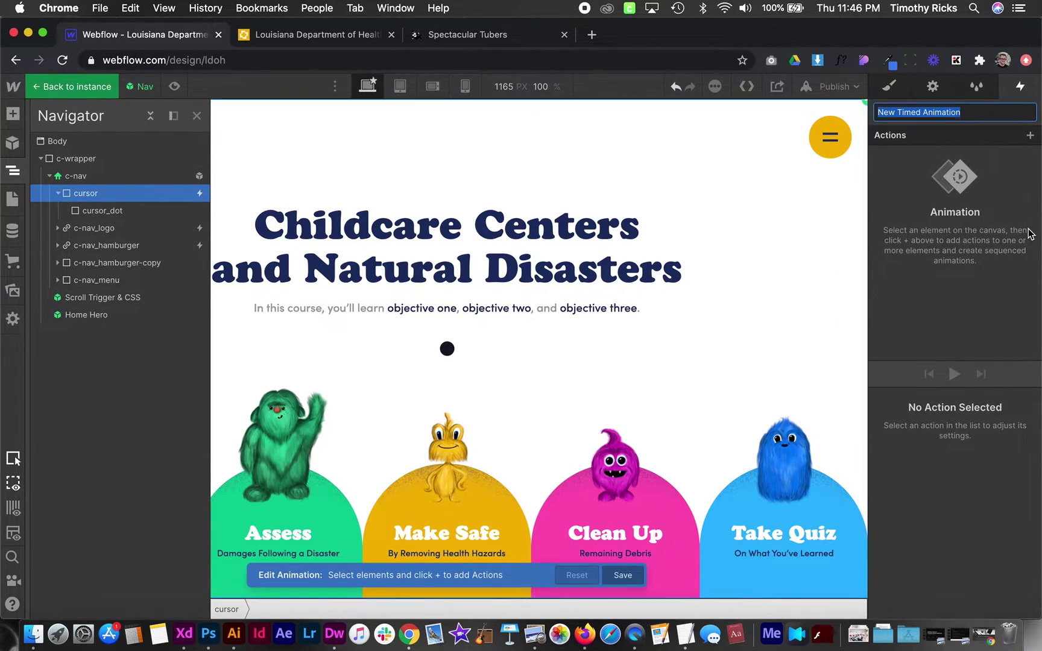
{"action": "type", "text": "Cursor Grow"}
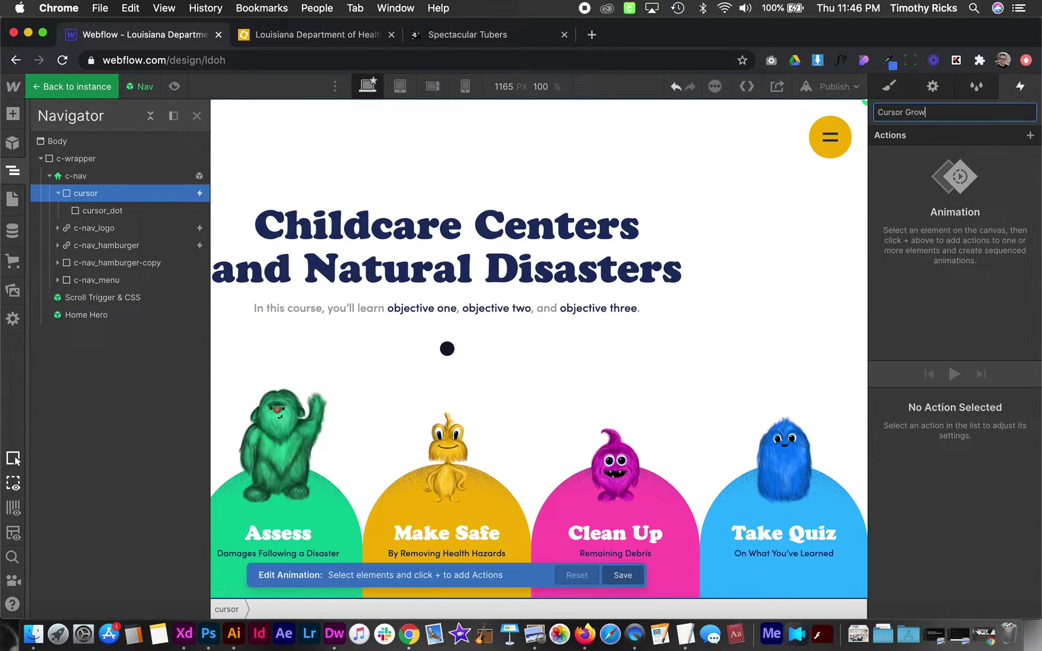
{"action": "key", "text": "Return"}
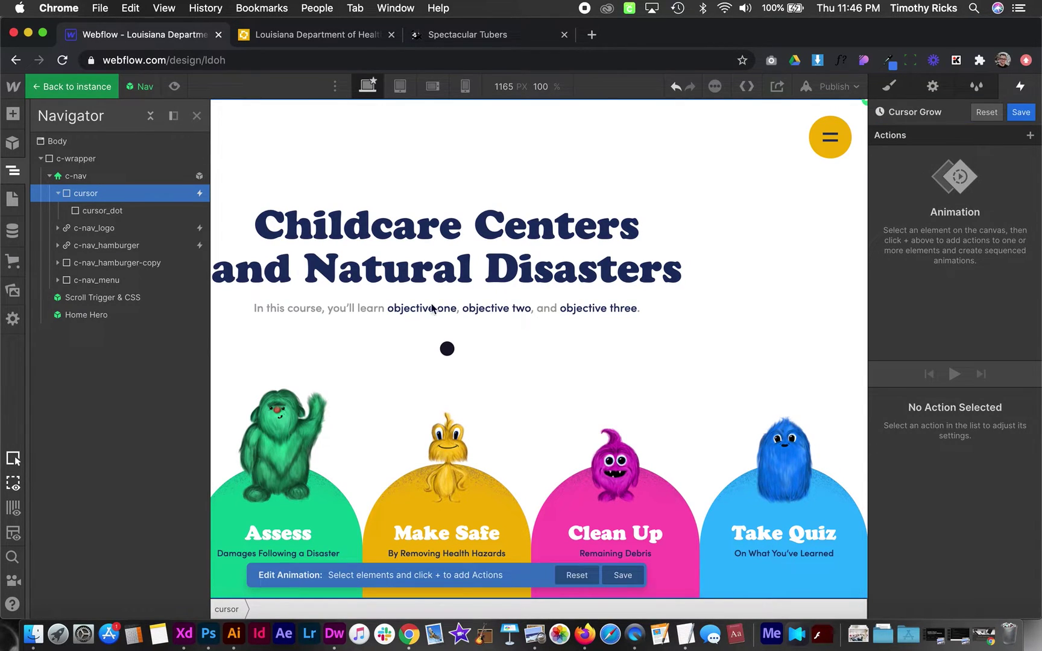
- Add a Scale action enlarging cursor_dot to about double size, plus a simultaneous Opacity action at 10%, to Cursor Grow
{"action": "left_click", "coordinate": [96, 210]}
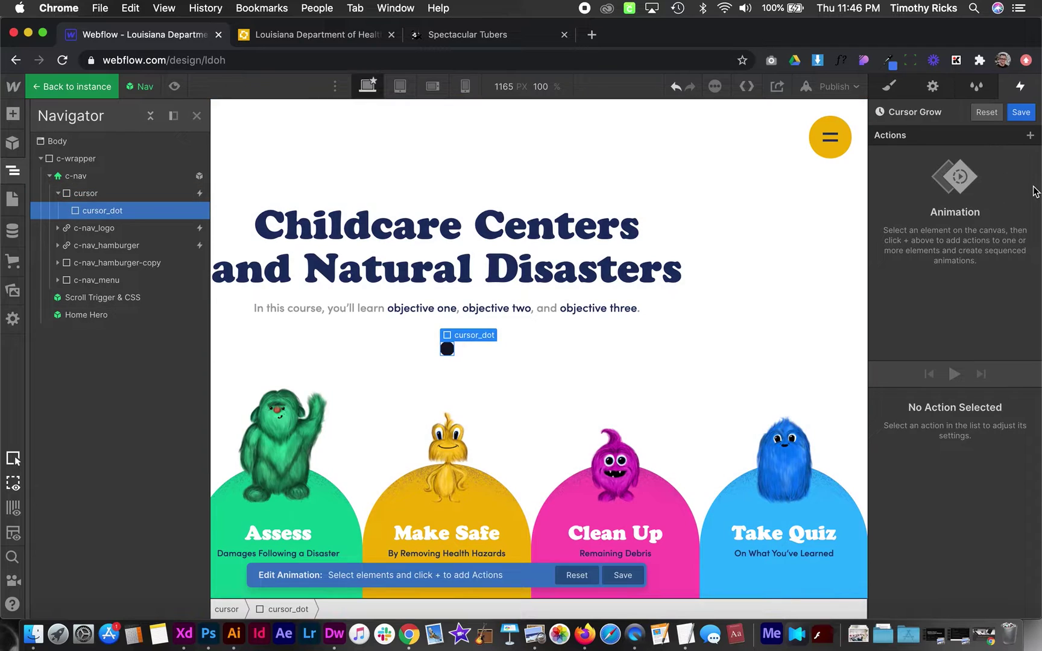
{"action": "left_click", "coordinate": [1028, 137]}
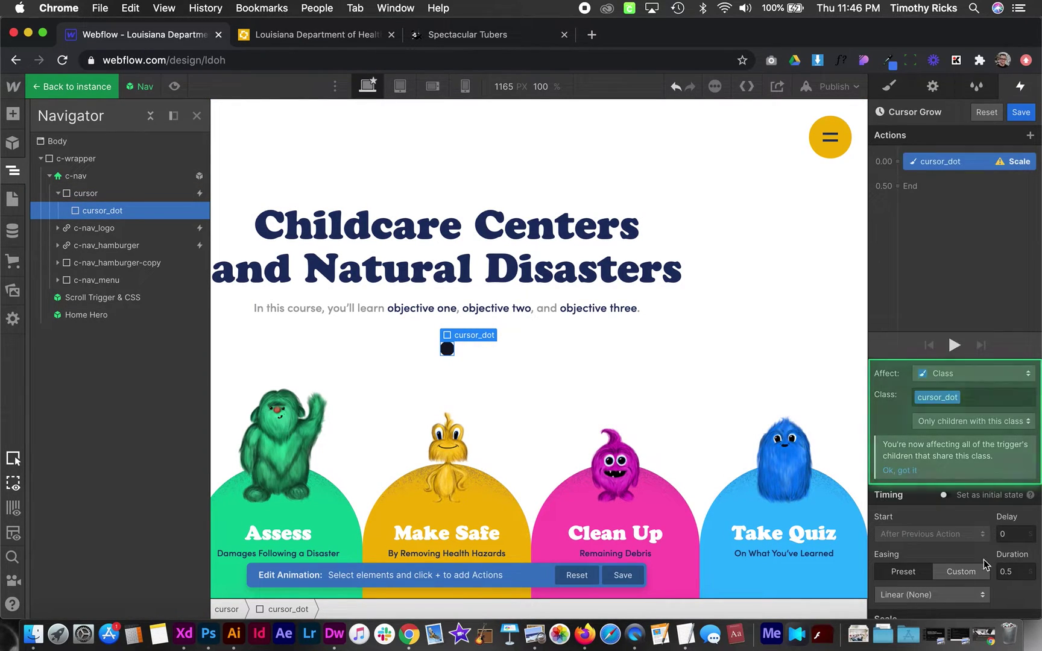
{"action": "left_click_drag", "start_coordinate": [990, 566], "coordinate": [1024, 562]}
{"action": "left_click", "coordinate": [897, 161]}
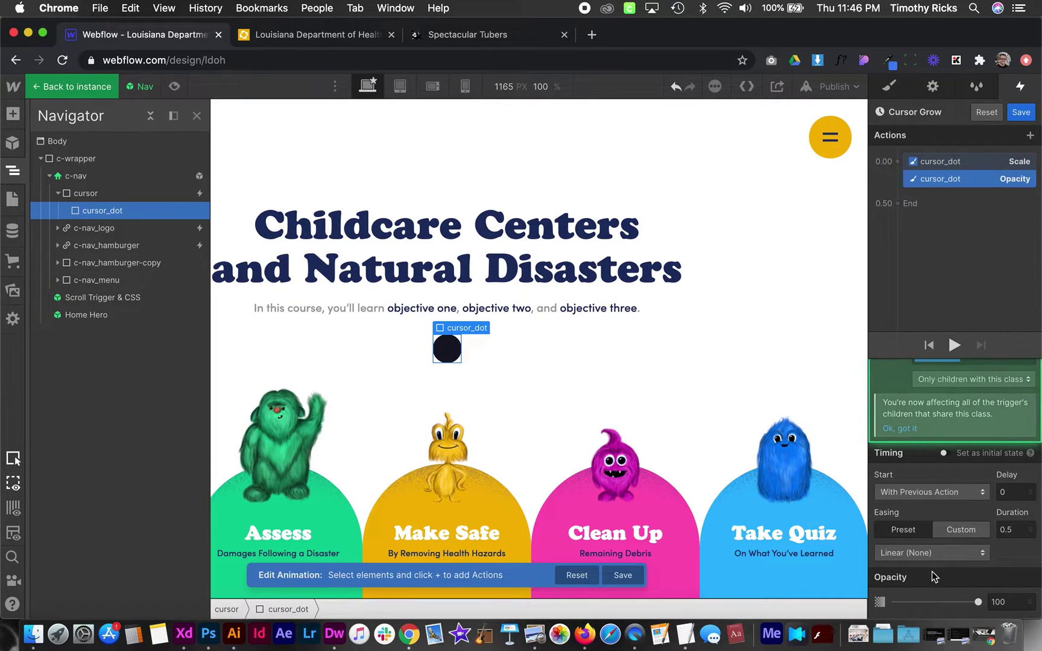
{"action": "left_click_drag", "start_coordinate": [942, 602], "coordinate": [902, 603]}
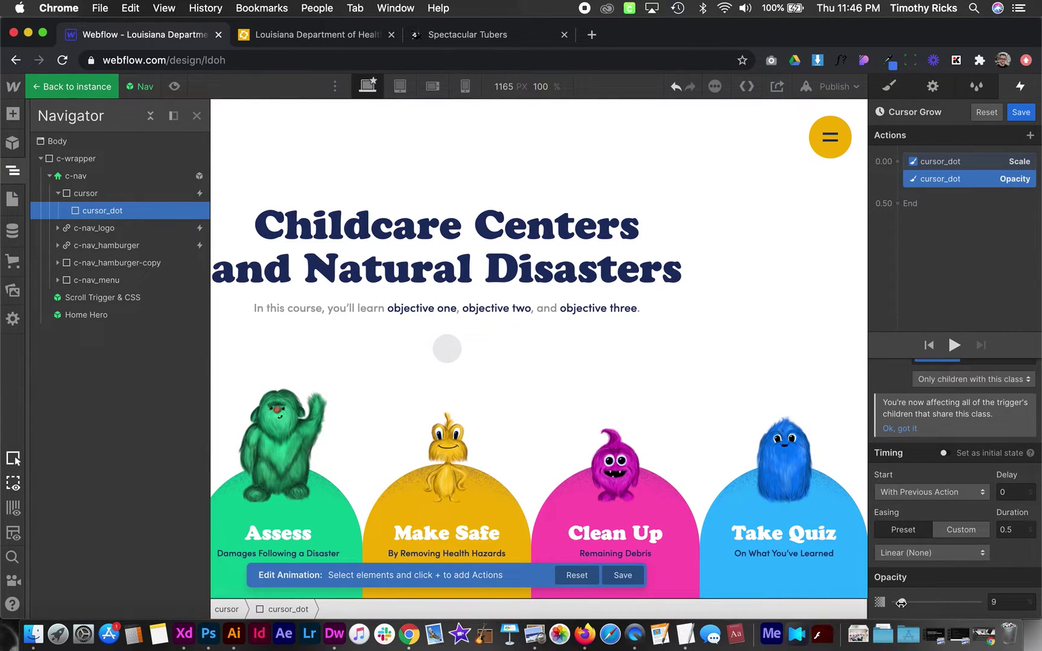
- Set the easing of both Cursor Grow actions to Out Quart and save the animation
{"action": "left_click", "coordinate": [940, 163], "text": "shift"}
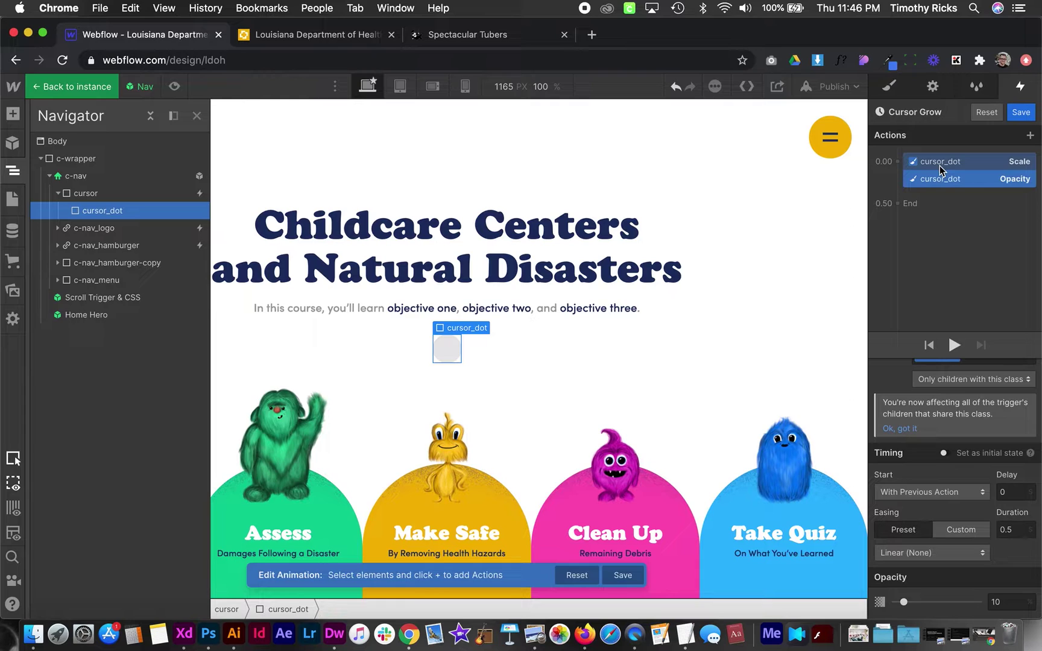
{"action": "left_click", "coordinate": [908, 561]}
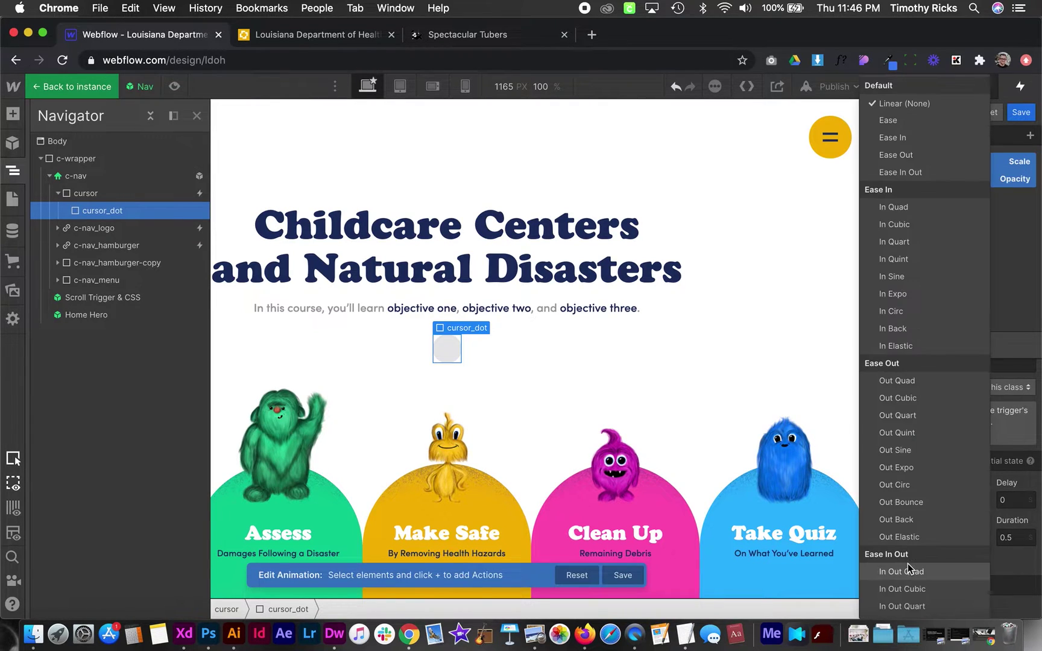
{"action": "left_click", "coordinate": [926, 416]}
{"action": "left_click", "coordinate": [1020, 112]}
- Make the second click start a new timed animation named Cursor Shrink
{"action": "scroll", "coordinate": [994, 345], "scroll_direction": "down", "scroll_amount": 5}
{"action": "scroll", "coordinate": [993, 338], "scroll_direction": "down", "scroll_amount": 3}
{"action": "left_click", "coordinate": [976, 404]}
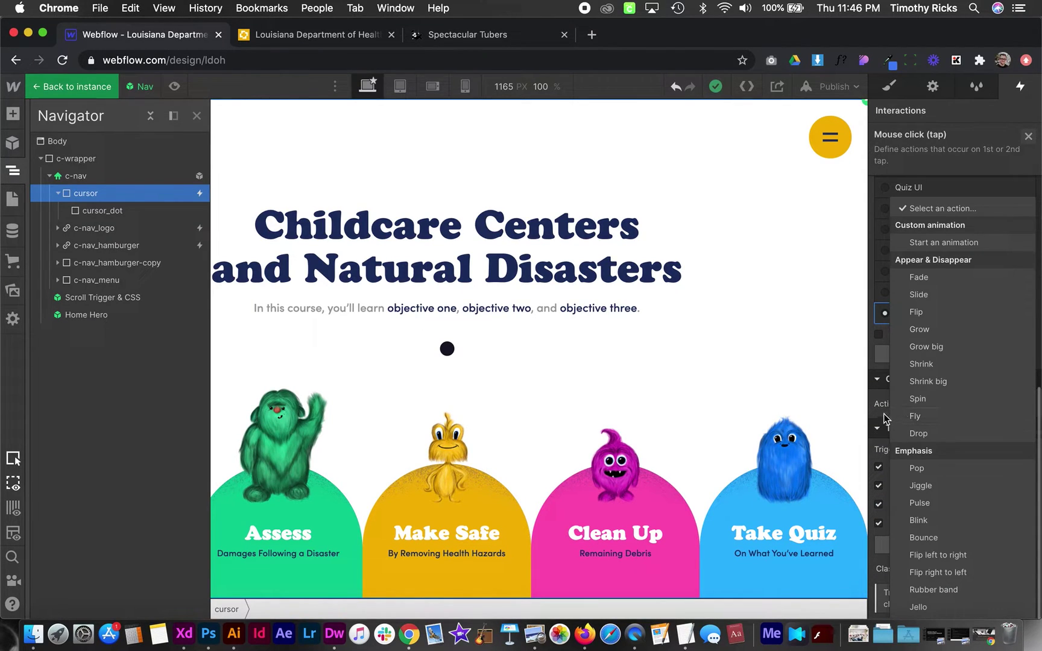
{"action": "left_click", "coordinate": [944, 242]}
{"action": "left_click", "coordinate": [1026, 425]}
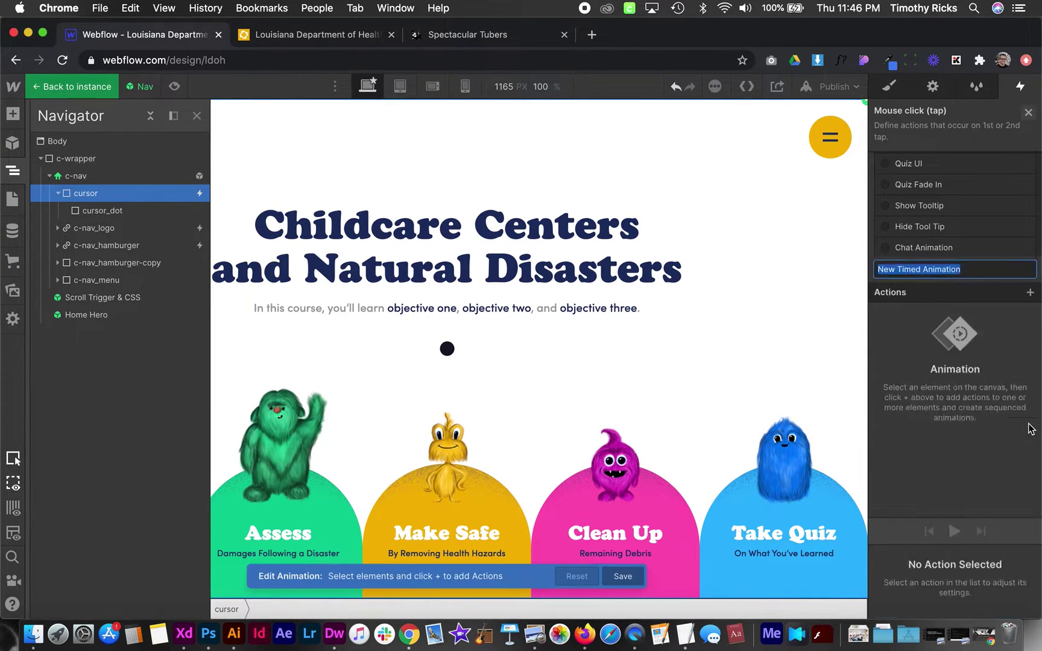
{"action": "type", "text": "Cursor"}
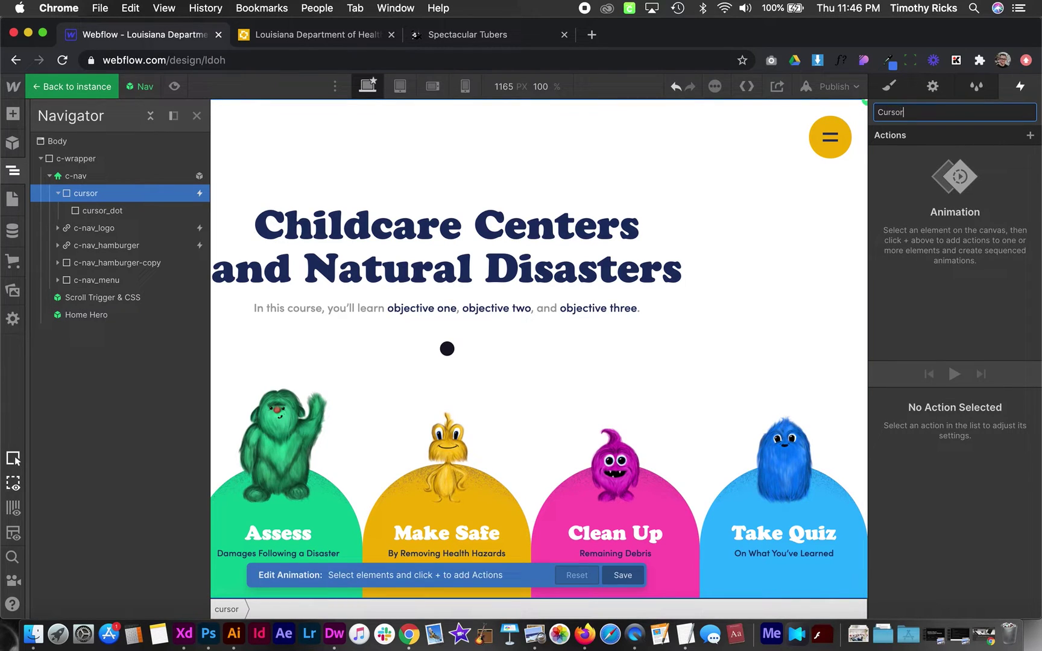
{"action": "type", "text": " Shrink"}
{"action": "key", "text": "Return"}
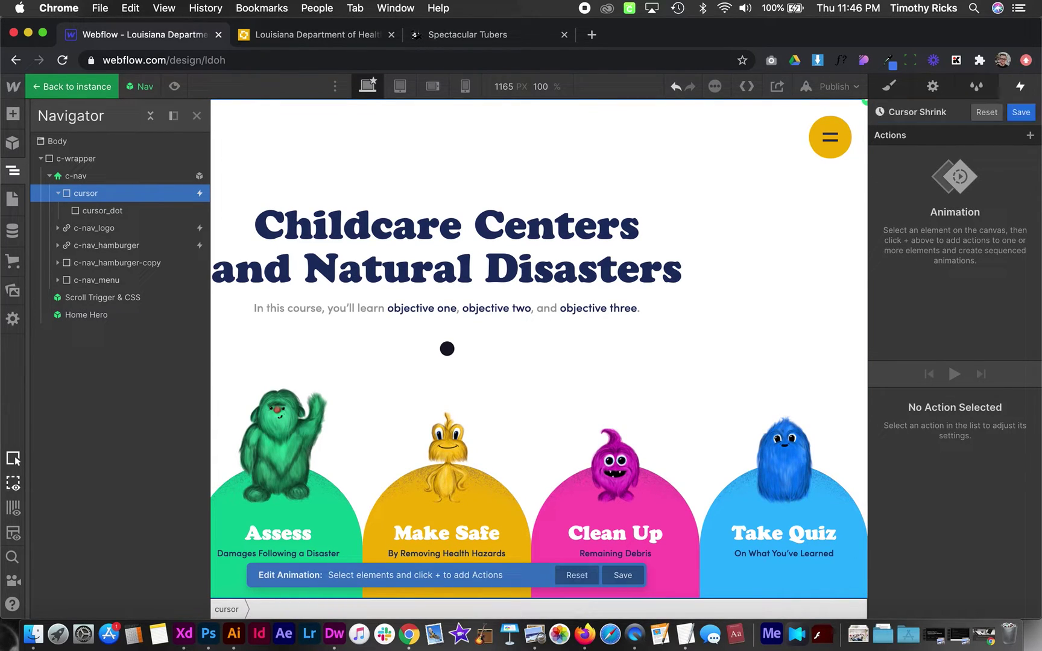
- Add an Opacity action at 100% and a simultaneous Scale action at 1 for cursor_dot to Cursor Shrink
{"action": "left_click", "coordinate": [96, 210]}
{"action": "left_click", "coordinate": [1030, 136]}
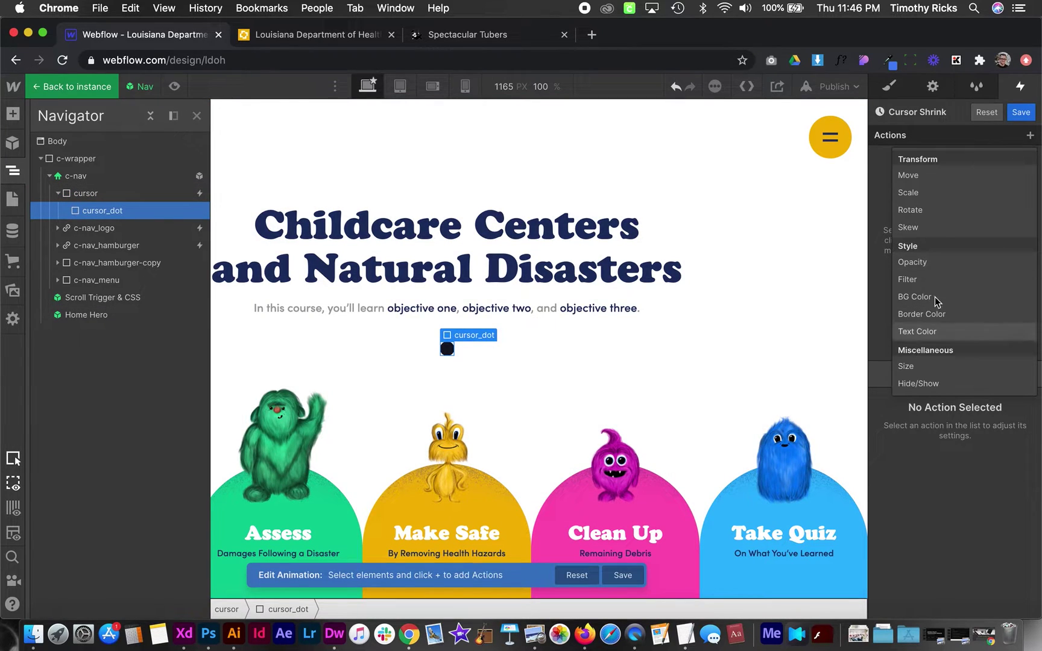
{"action": "left_click", "coordinate": [912, 262]}
{"action": "scroll", "coordinate": [960, 572], "scroll_direction": "down", "scroll_amount": 2}
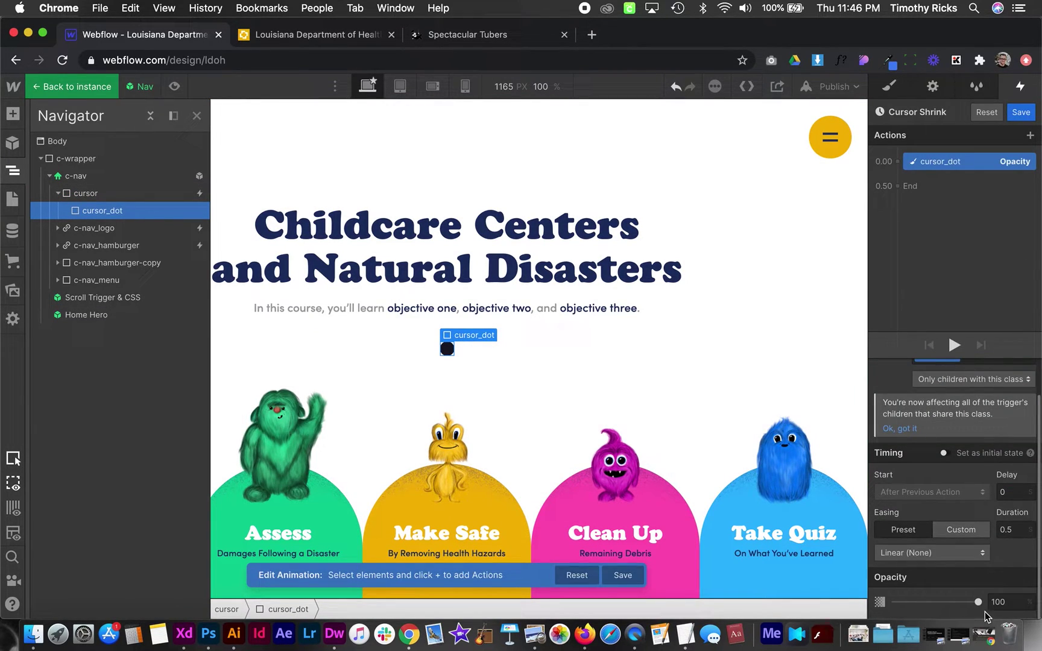
{"action": "left_click", "coordinate": [896, 163]}
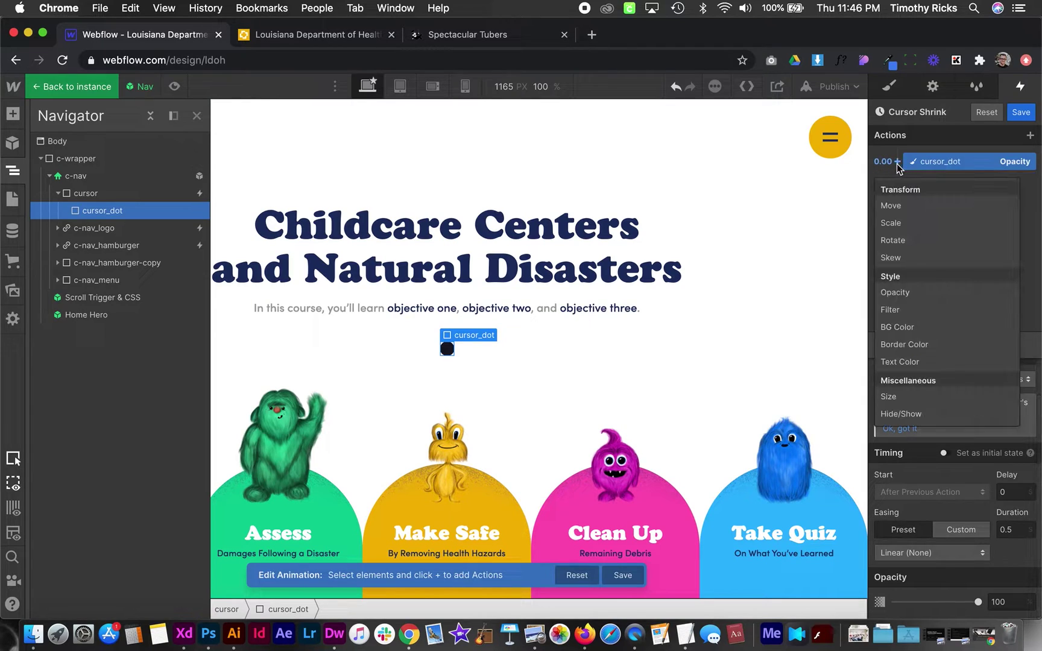
{"action": "left_click", "coordinate": [912, 219]}
{"action": "left_click", "coordinate": [1004, 602]}
{"action": "type", "text": "1"}
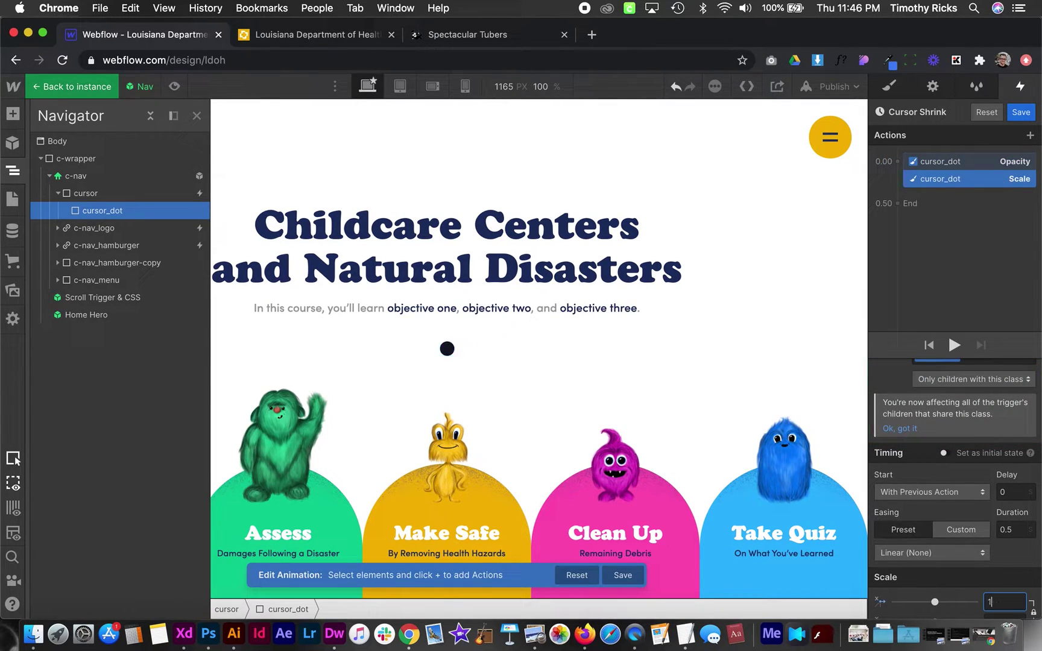
- Set the easing of both Cursor Shrink actions to Out Quart, save the animation and close the click trigger
{"action": "left_click", "coordinate": [977, 163], "text": "shift"}
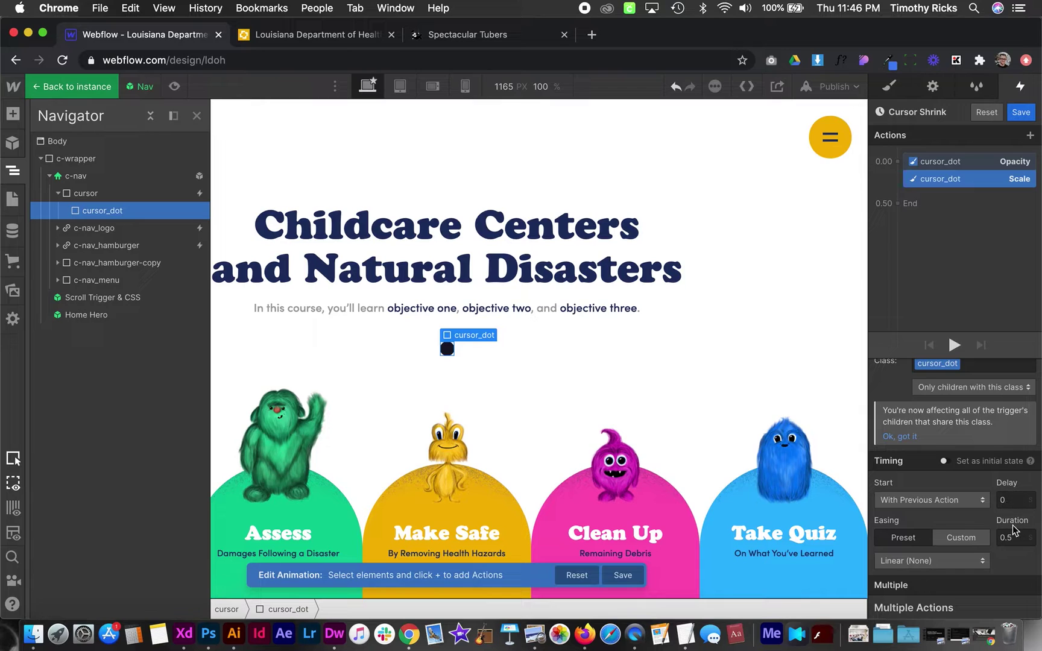
{"action": "left_click", "coordinate": [910, 560]}
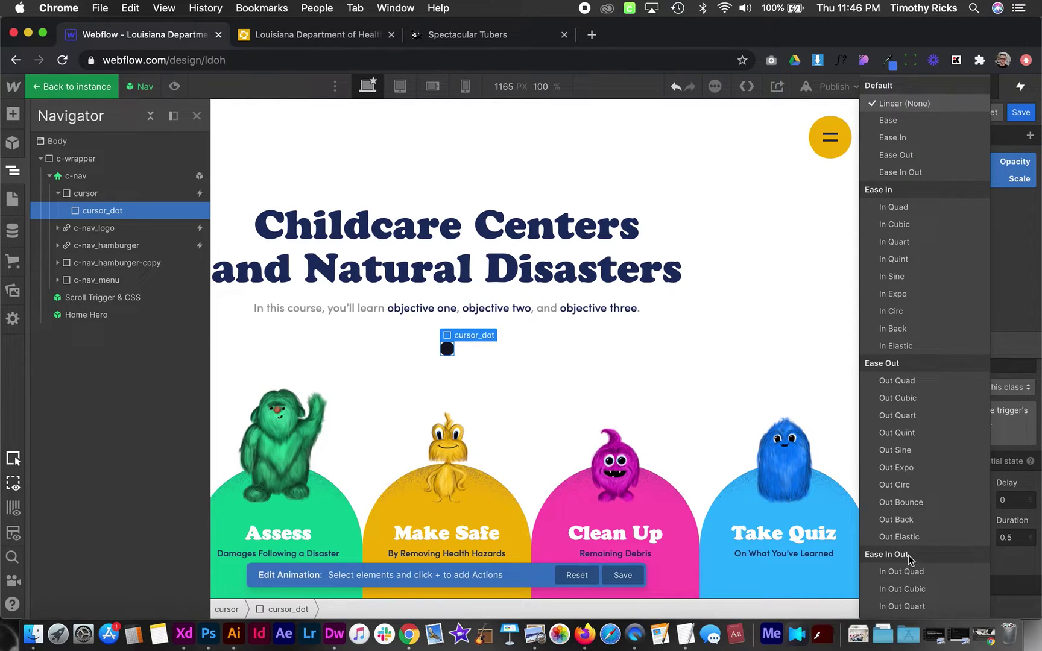
{"action": "left_click", "coordinate": [921, 415]}
{"action": "left_click", "coordinate": [1021, 112]}
{"action": "left_click", "coordinate": [1030, 134]}
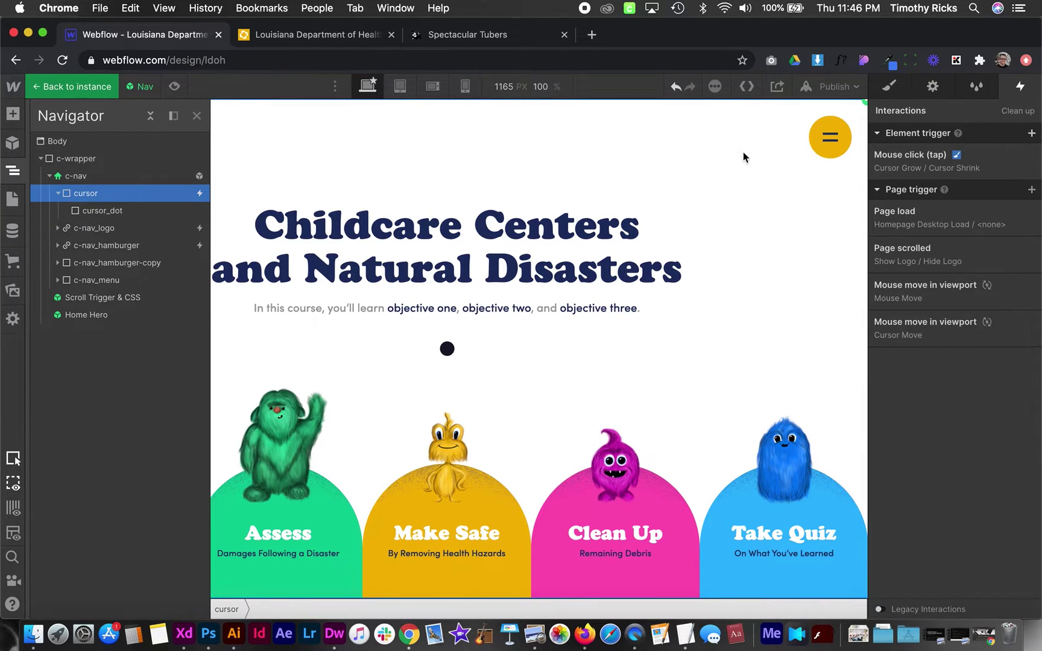
- Briefly preview the page, and publish the site to ldoh.webflow.io and open the live version
{"action": "key", "text": "super+shift+p"}
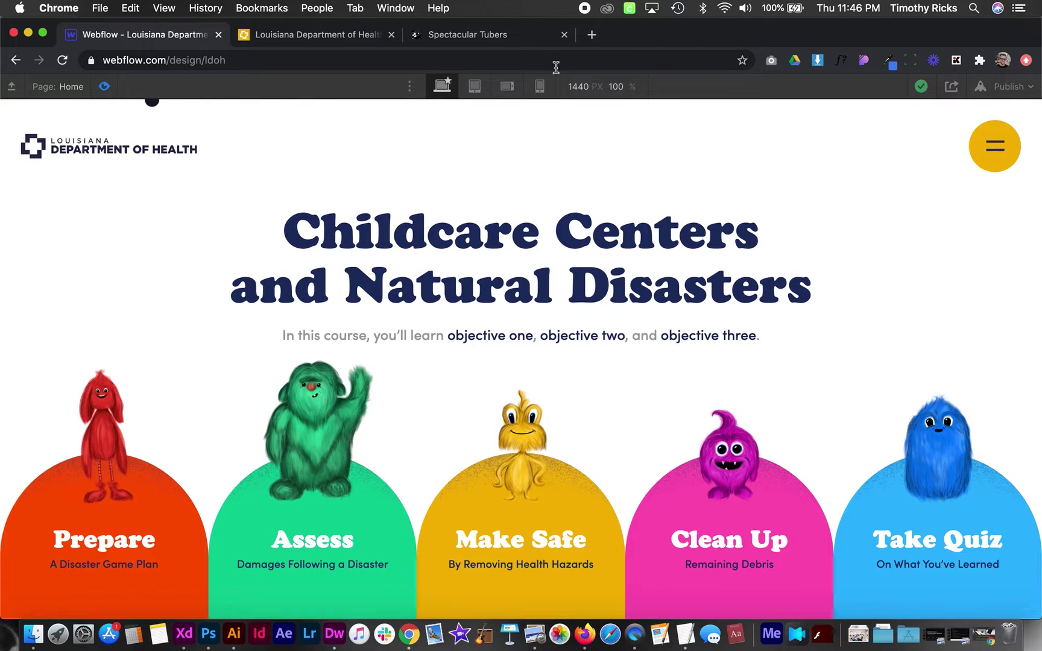
{"action": "left_click", "coordinate": [106, 87]}
{"action": "left_click", "coordinate": [836, 90]}
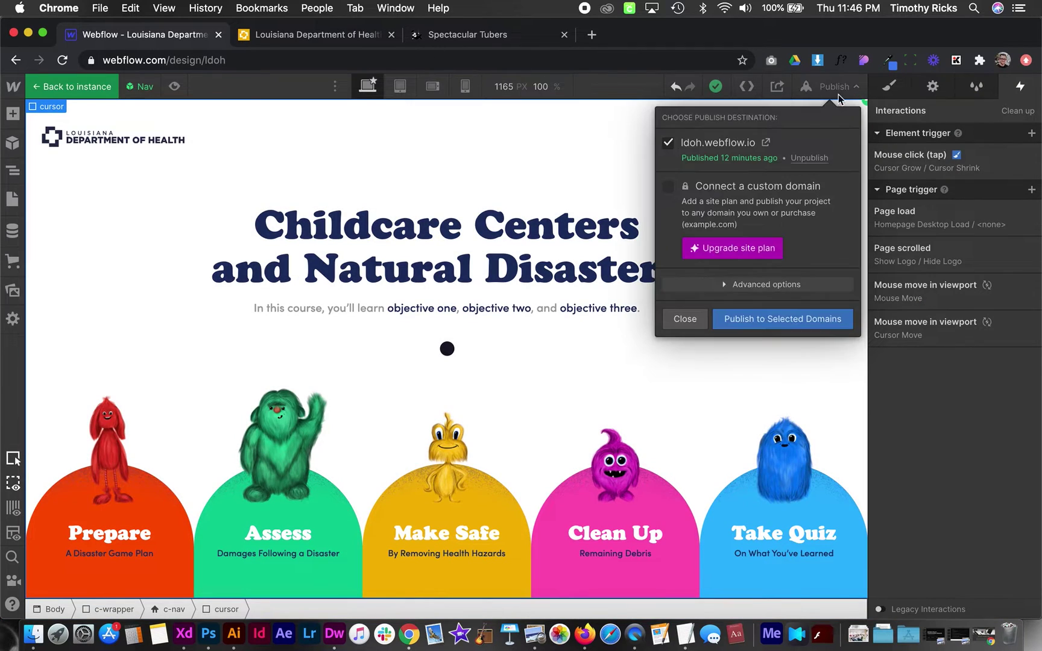
{"action": "left_click", "coordinate": [771, 325]}
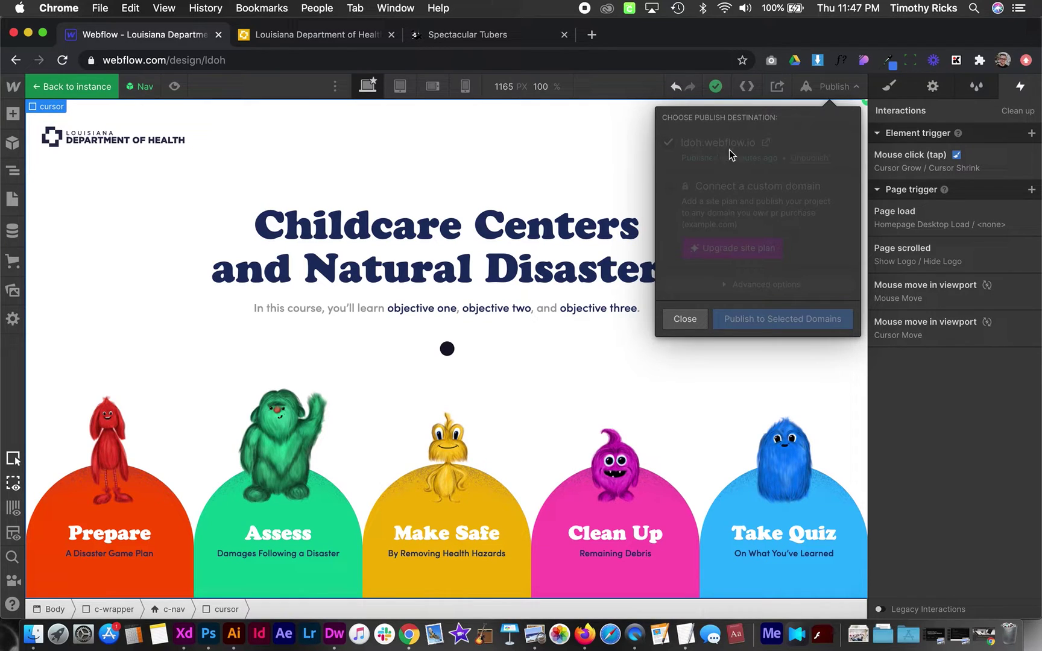
{"action": "left_click", "coordinate": [765, 143]}
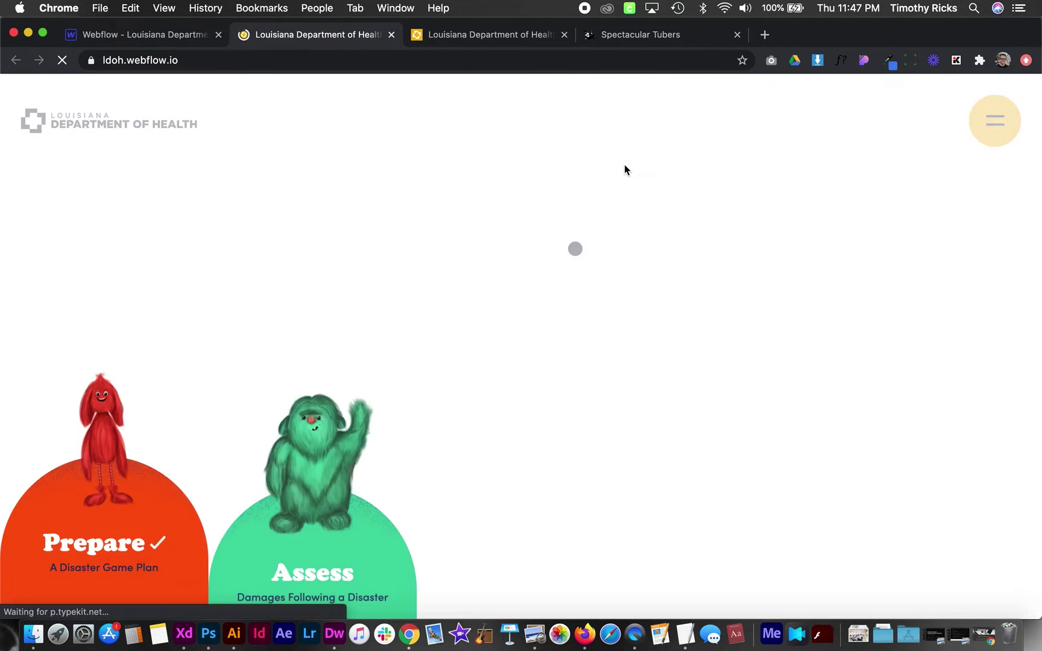
- Check how the cursor dot follows the mouse over the live page's cards, and return to the Webflow Designer
{"action": "mouse_move", "coordinate": [531, 513]}
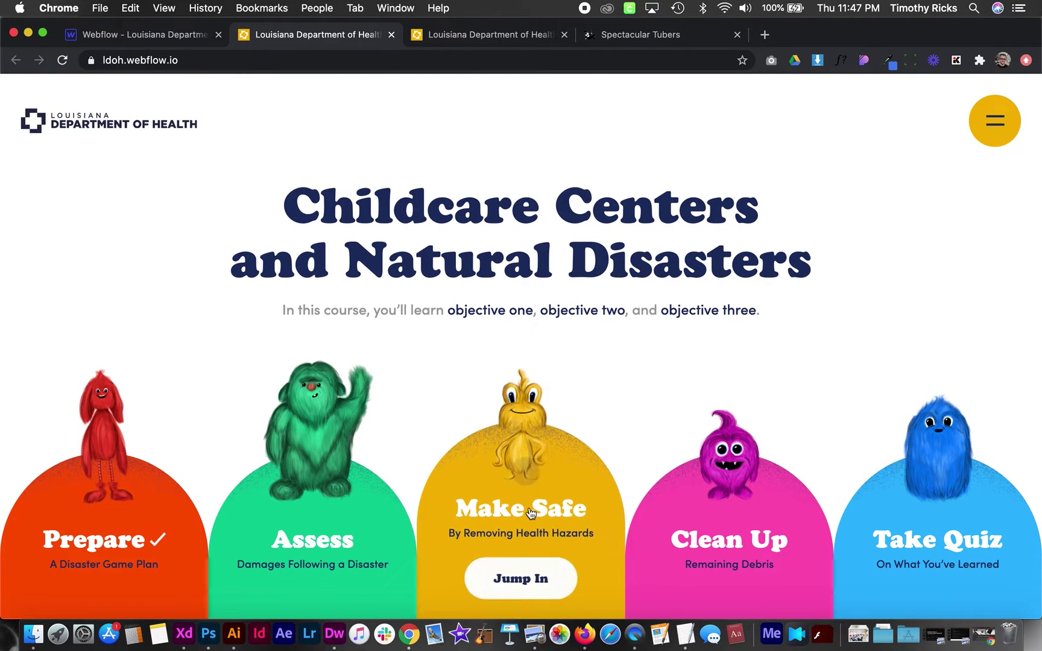
{"action": "mouse_move", "coordinate": [758, 509]}
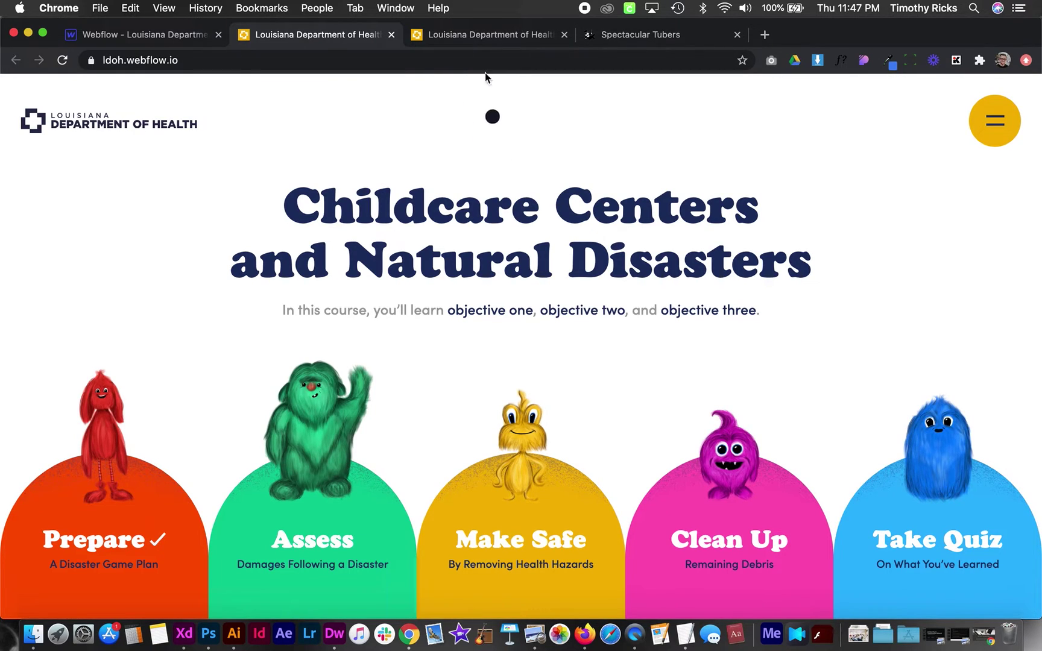
{"action": "left_click", "coordinate": [165, 35]}
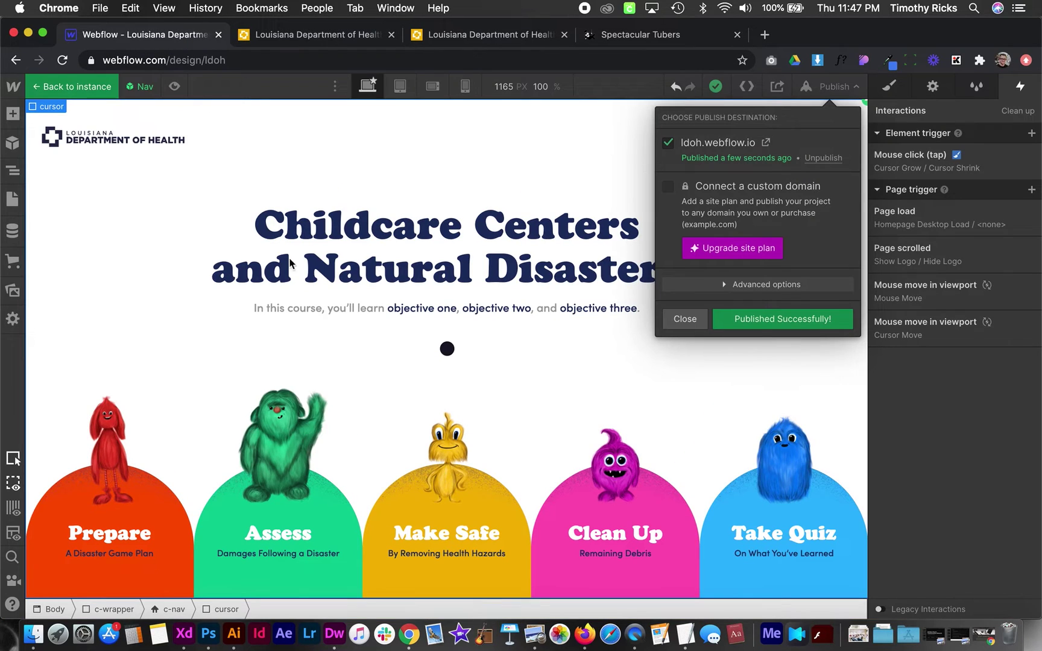
- Open the code editor of the HTML Embed inside the Scroll Trigger & CSS symbol
{"action": "left_click", "coordinate": [893, 93]}
{"action": "left_click", "coordinate": [9, 175]}
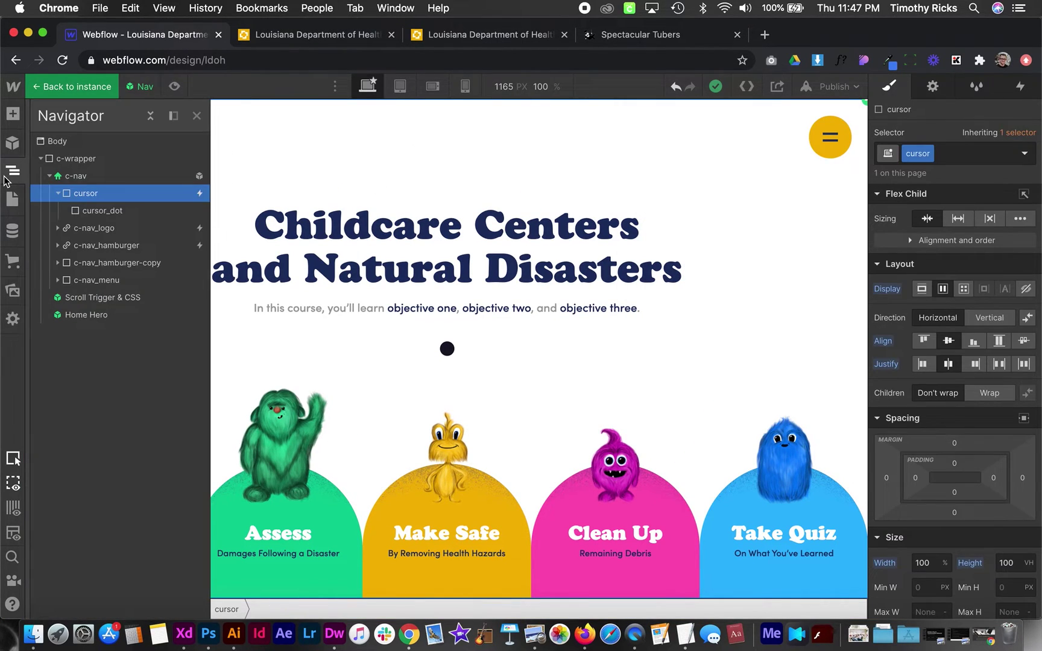
{"action": "double_click", "coordinate": [92, 299]}
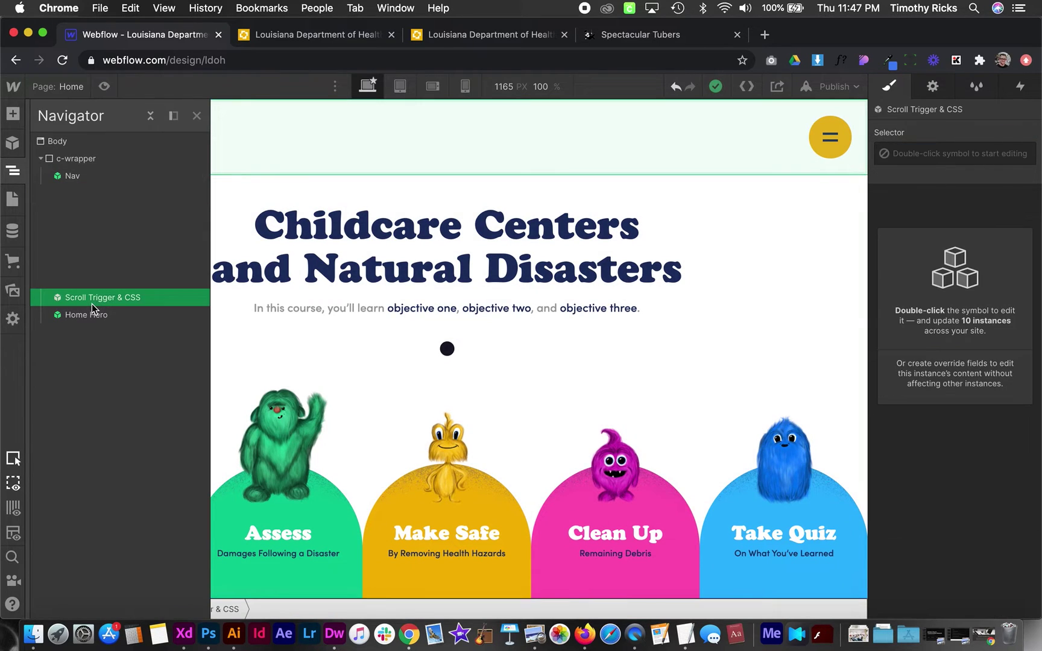
{"action": "left_click", "coordinate": [115, 211]}
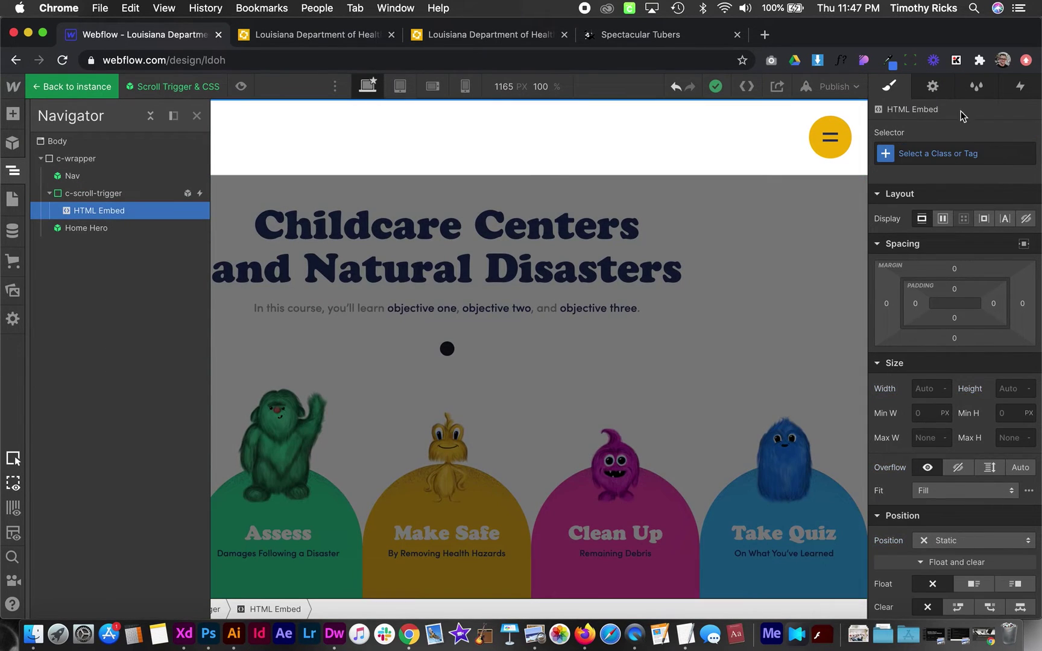
{"action": "left_click", "coordinate": [934, 90]}
{"action": "left_click", "coordinate": [944, 192]}
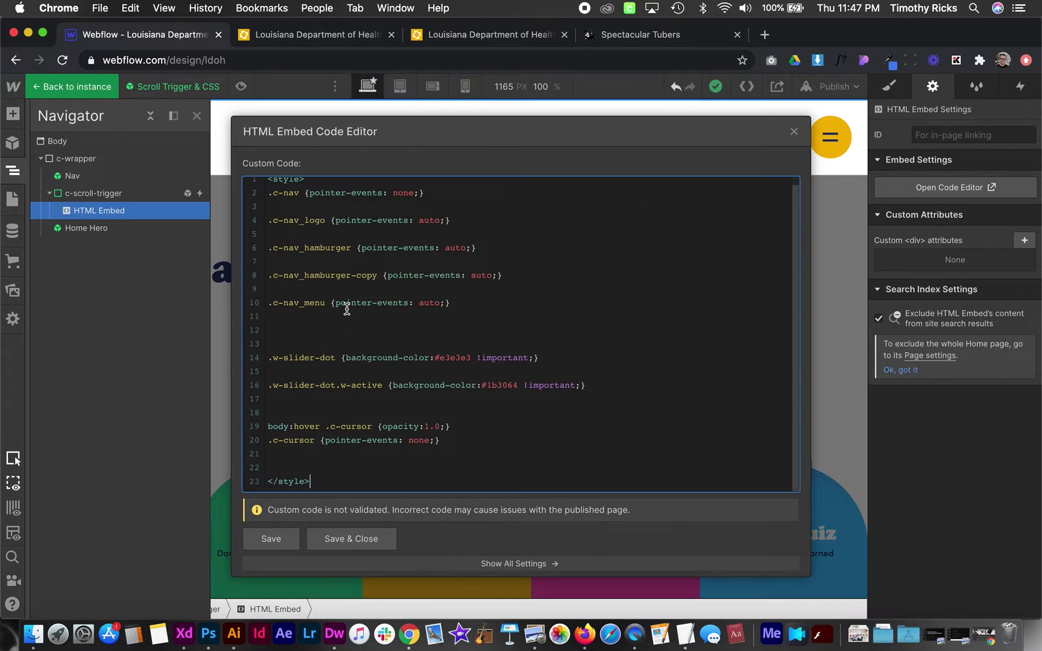
- Edit the body:hover opacity rule in the custom CSS to target the cursor class, and save and close the embed
{"action": "left_click_drag", "start_coordinate": [269, 429], "coordinate": [423, 428]}
{"action": "left_click", "coordinate": [424, 425]}
{"action": "key", "text": "BackSpace"}
{"action": "key", "text": "BackSpace"}
{"action": "left_click", "coordinate": [360, 543]}
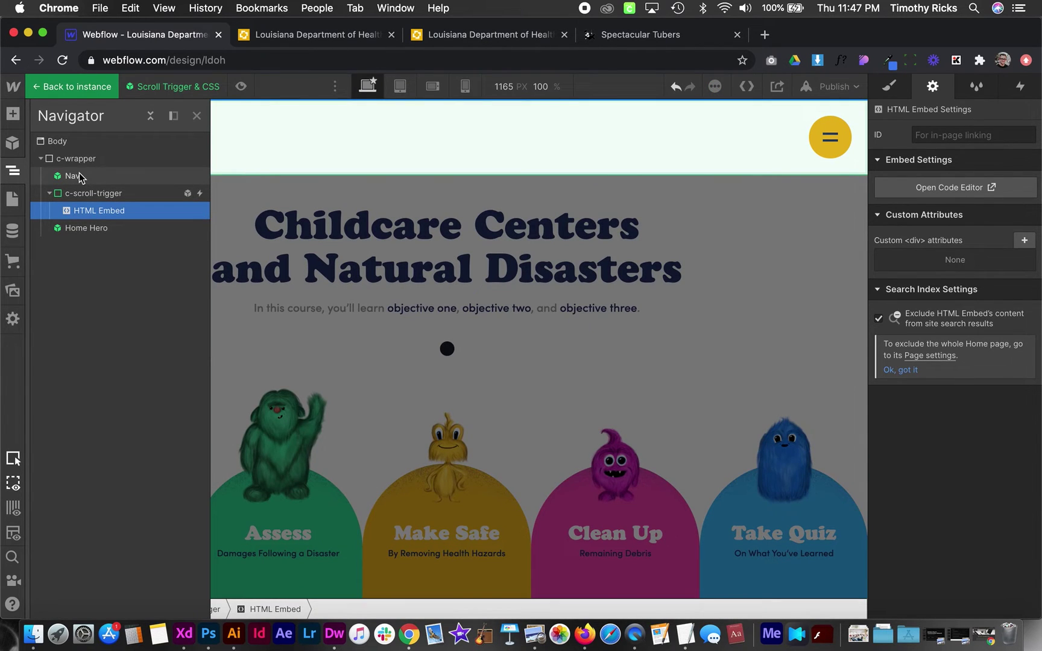
- Open the Nav symbol and set the opacity of its cursor div to 0%
{"action": "double_click", "coordinate": [80, 176]}
{"action": "left_click", "coordinate": [106, 194]}
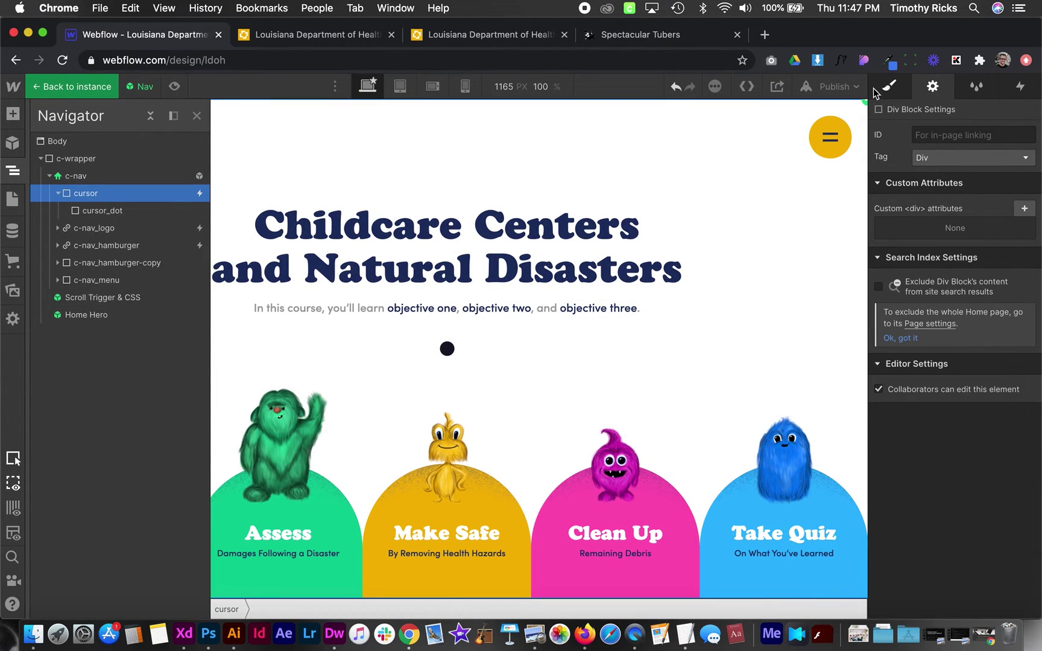
{"action": "left_click", "coordinate": [888, 87]}
{"action": "scroll", "coordinate": [942, 472], "scroll_direction": "down", "scroll_amount": 10}
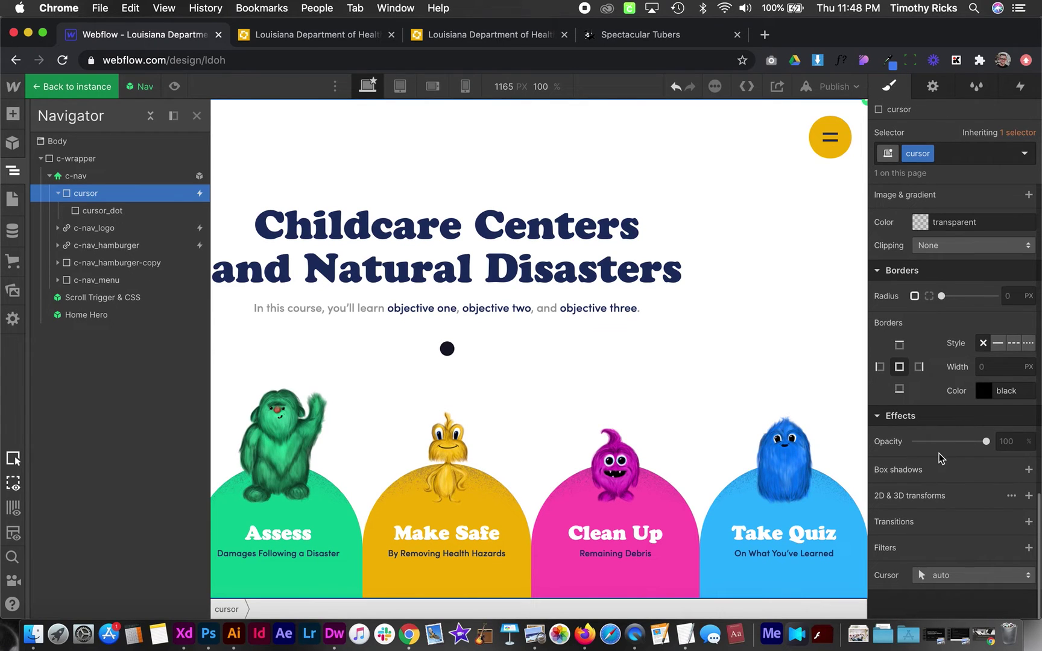
{"action": "left_click_drag", "start_coordinate": [935, 441], "coordinate": [882, 441]}
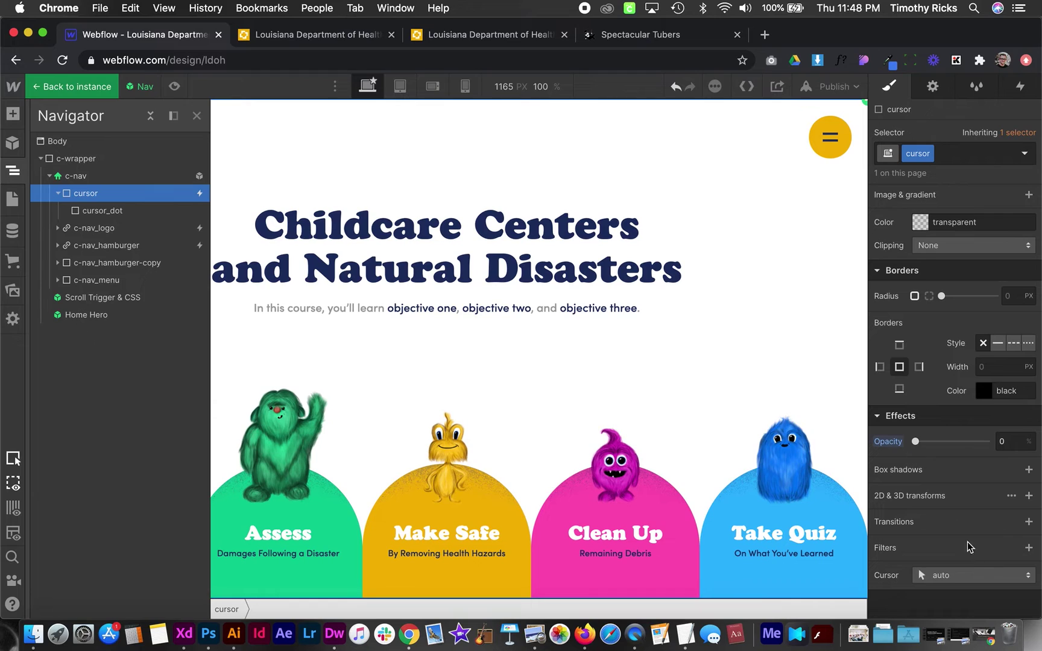
- Add an Opacity transition with a duration of 275 ms and ease easing to the cursor div
{"action": "left_click", "coordinate": [1028, 522]}
{"action": "left_click", "coordinate": [935, 461]}
{"action": "left_click", "coordinate": [882, 472]}
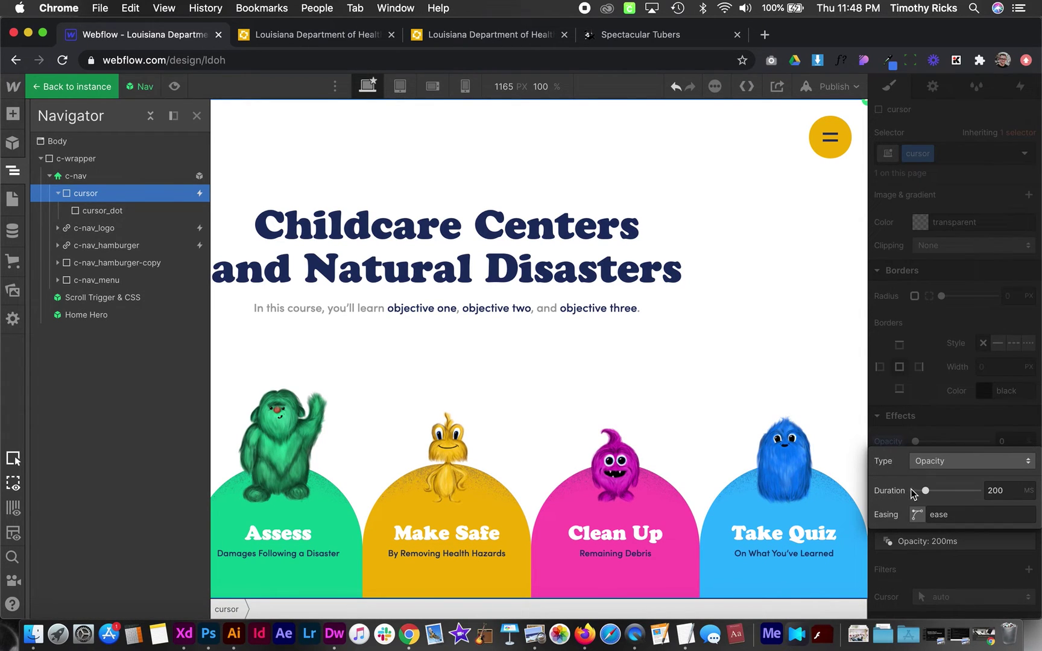
{"action": "left_click_drag", "start_coordinate": [928, 490], "coordinate": [932, 491]}
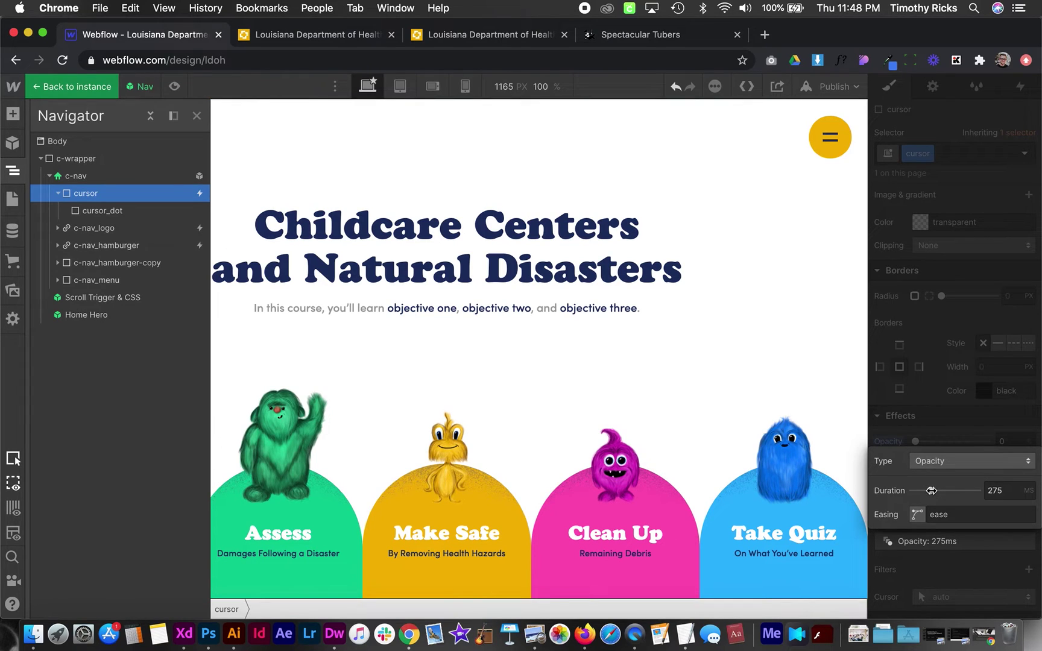
{"action": "left_click", "coordinate": [958, 377]}
- Publish the updated site to ldoh.webflow.io and close the publishing options
{"action": "left_click", "coordinate": [837, 86]}
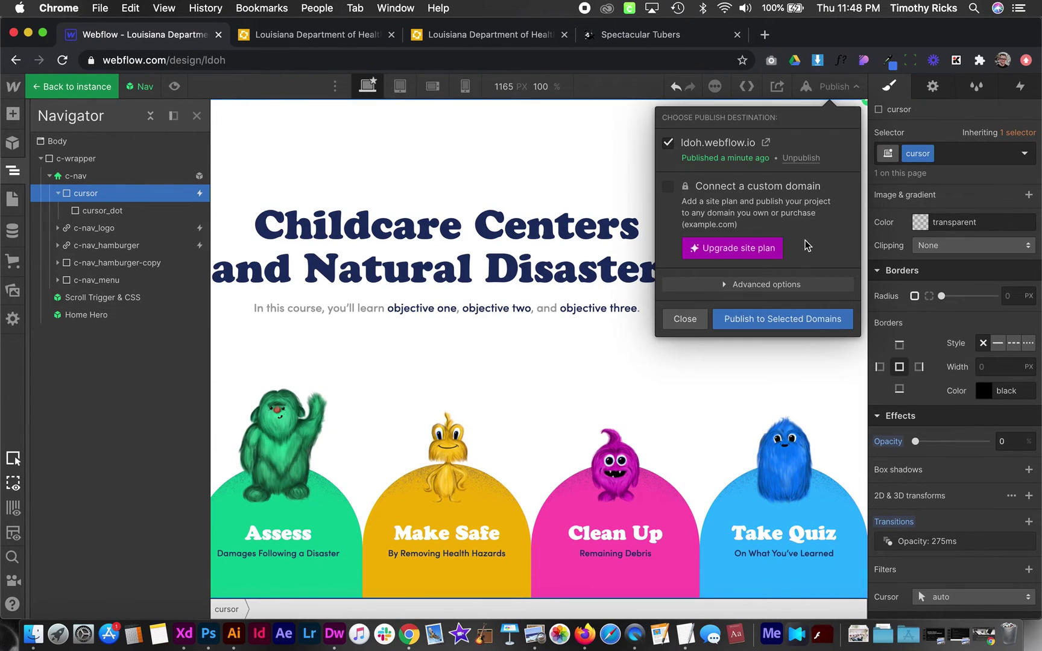
{"action": "left_click", "coordinate": [793, 318]}
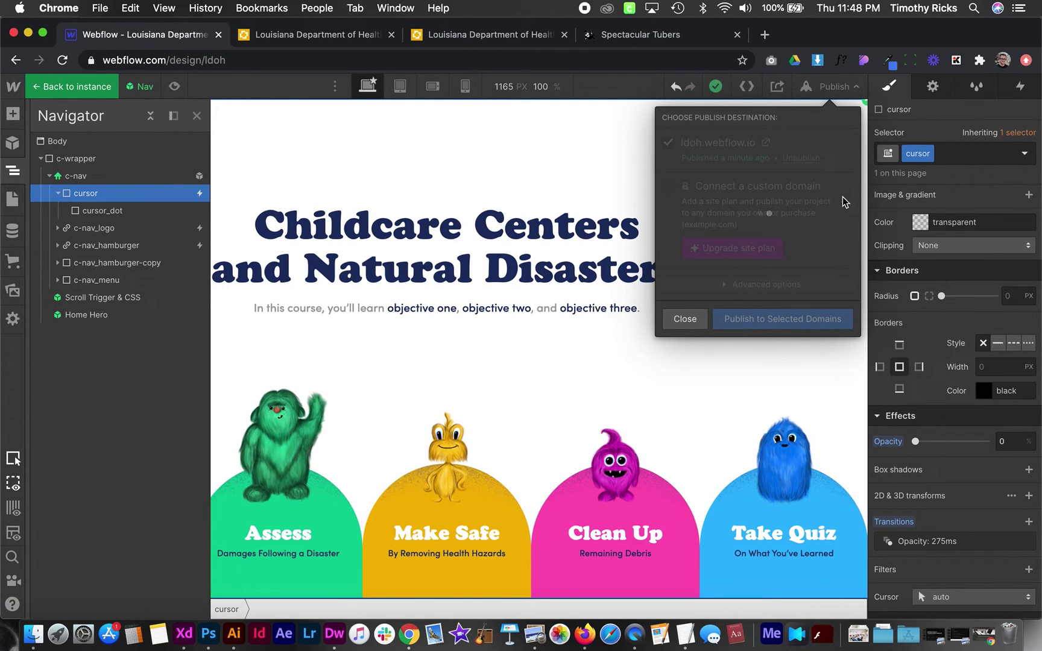
{"action": "left_click", "coordinate": [883, 317]}
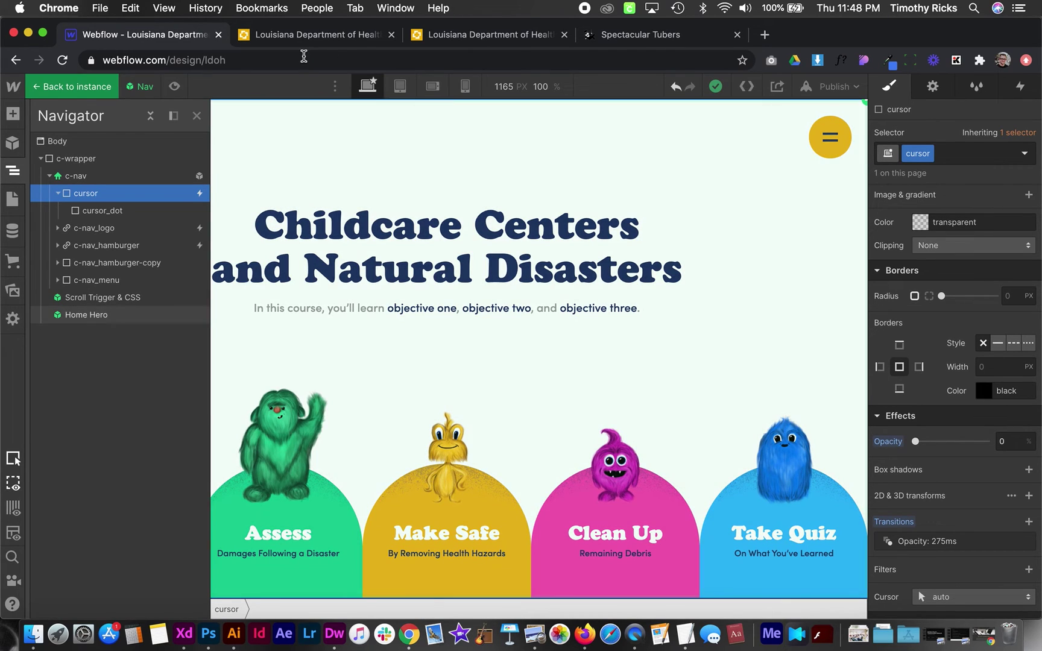
- Reload the live page, check how the cursor dot fades and follows the mouse, and return to the Designer
{"action": "left_click", "coordinate": [308, 36]}
{"action": "key", "text": "super+r"}
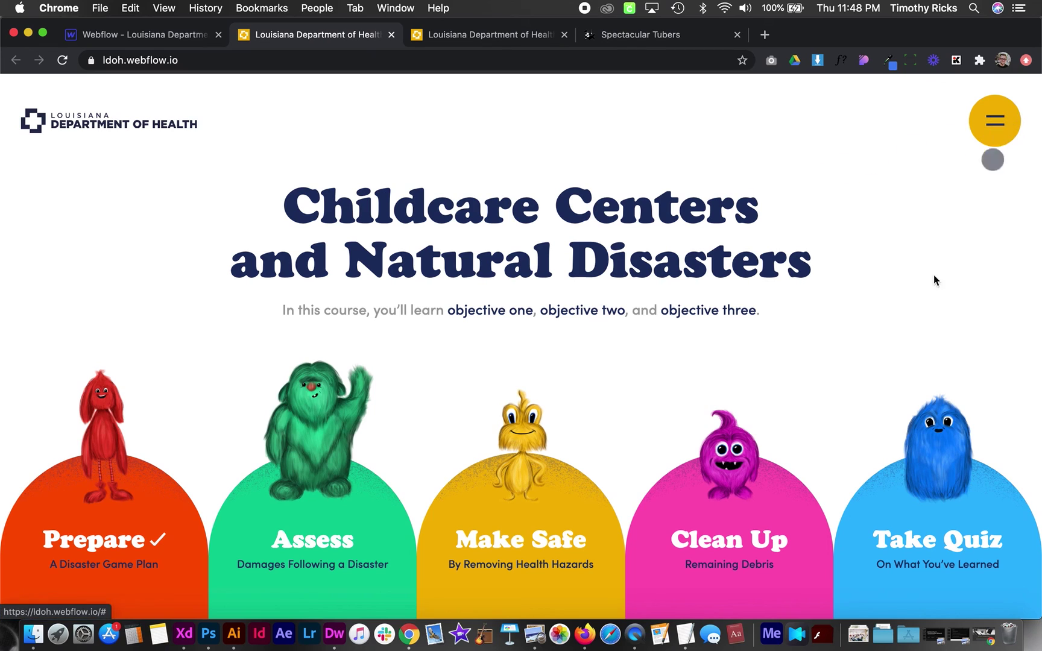
{"action": "left_click", "coordinate": [106, 32]}
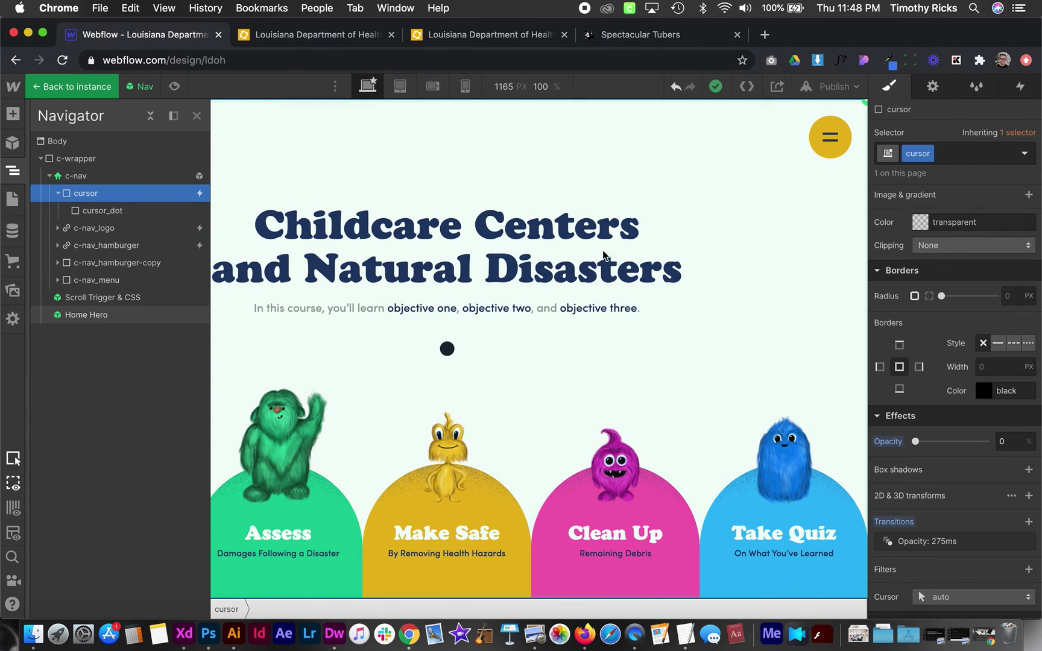